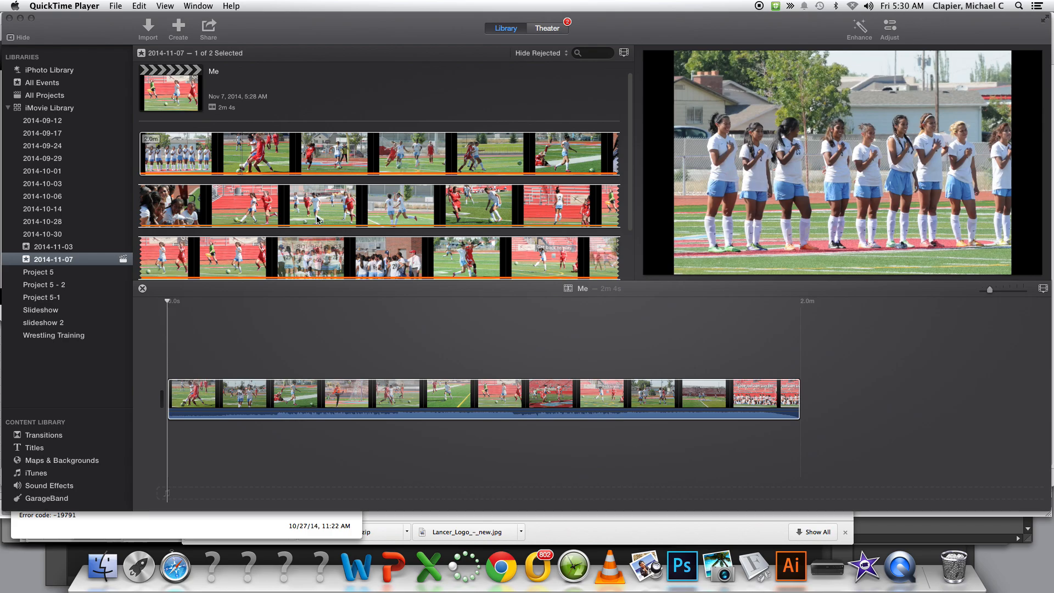
# Step: Open the media import with the 2014-11-07 event as destination and select the GTV 2014-15 folder on the Public drive
pyautogui.click(153, 34)
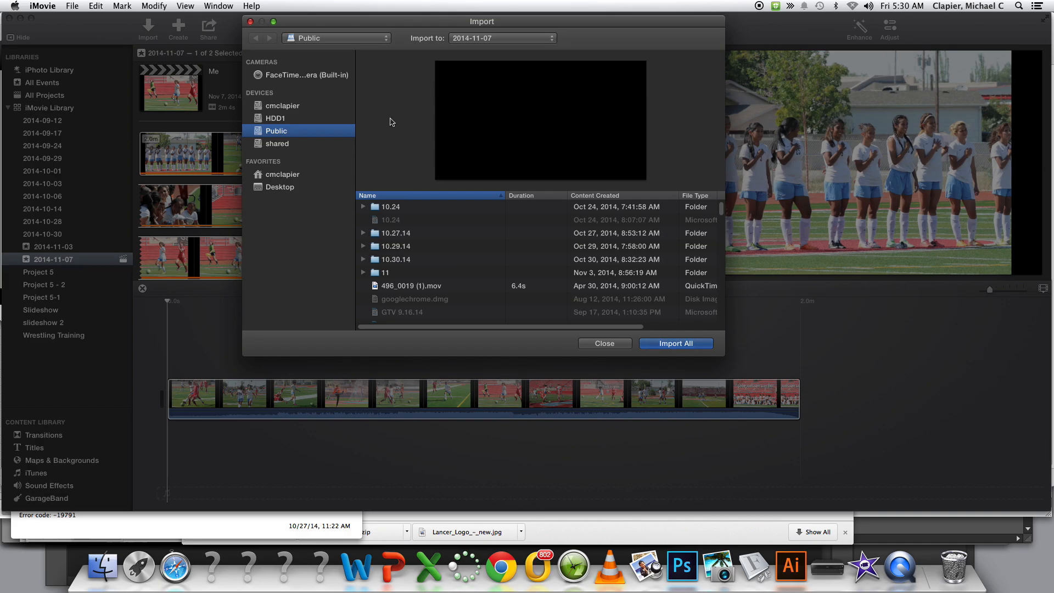
pyautogui.click(486, 40)
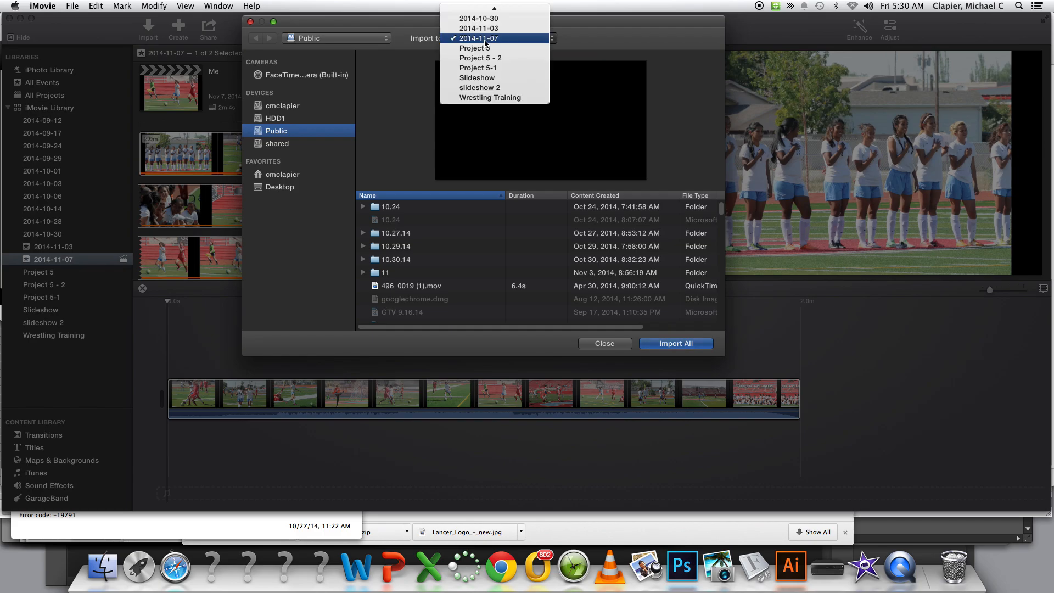
pyautogui.click(409, 52)
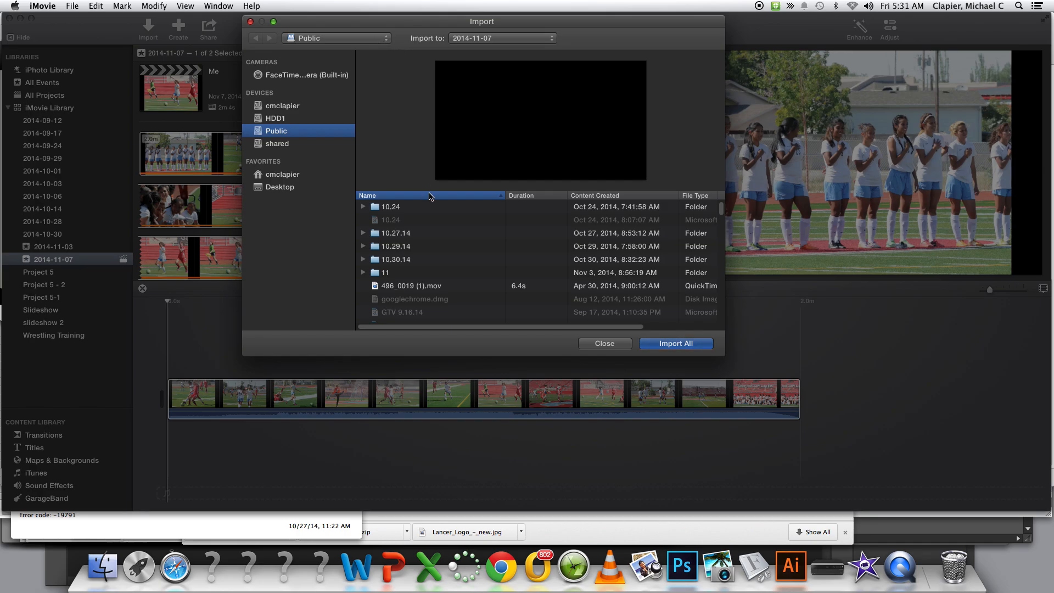
pyautogui.scroll(-10, 482, 233)
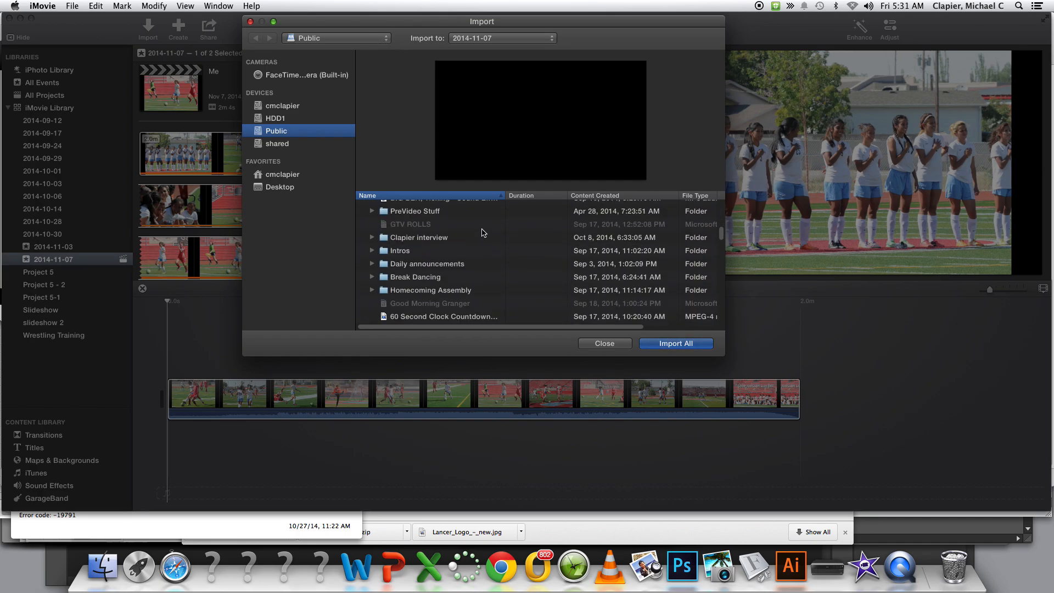
pyautogui.scroll(10, 483, 233)
pyautogui.scroll(-7, 483, 232)
pyautogui.scroll(1, 481, 232)
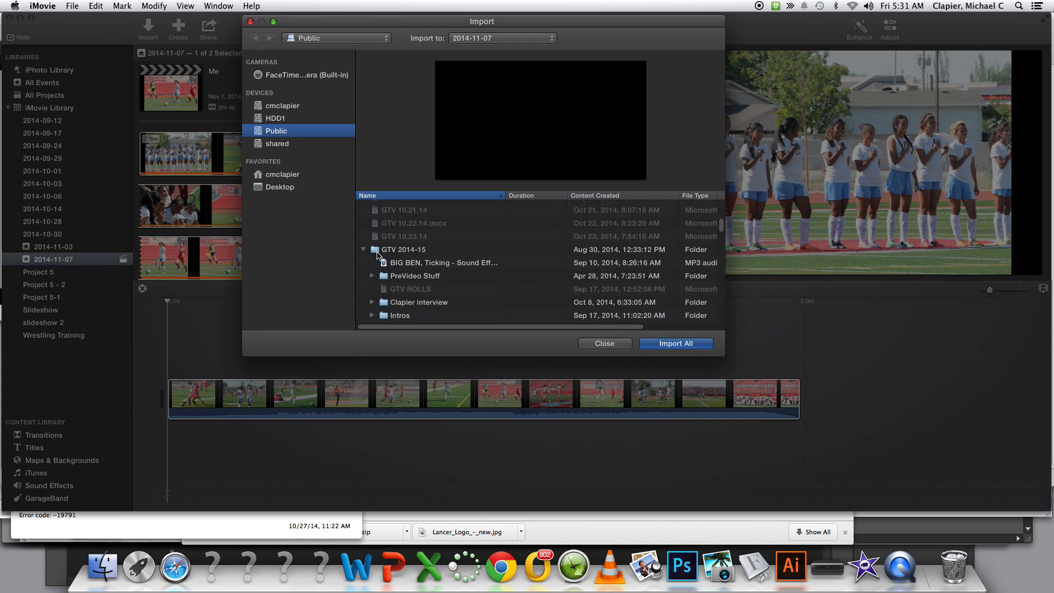
pyautogui.click(378, 252)
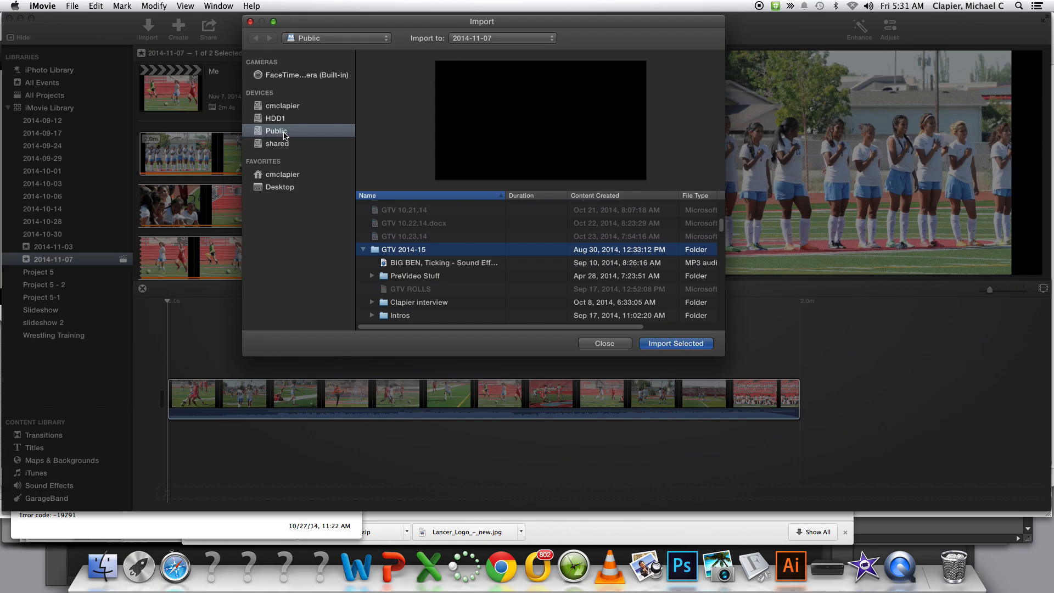
# Step: Switch to Finder, view the Public folder on the shared GrangerSrFilm computer, and return to the iMovie import window
pyautogui.click(110, 569)
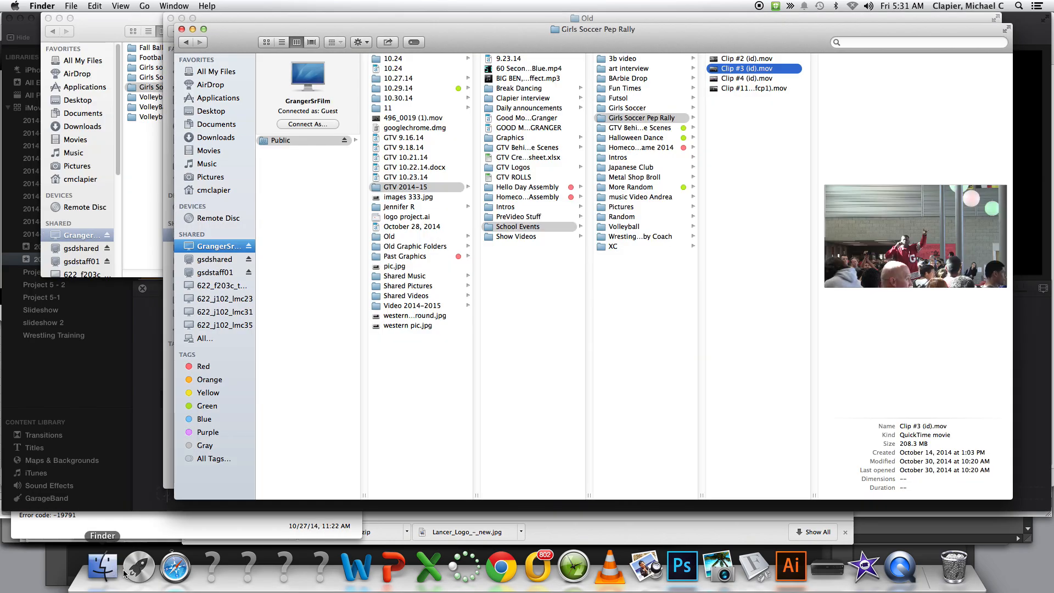
pyautogui.click(201, 247)
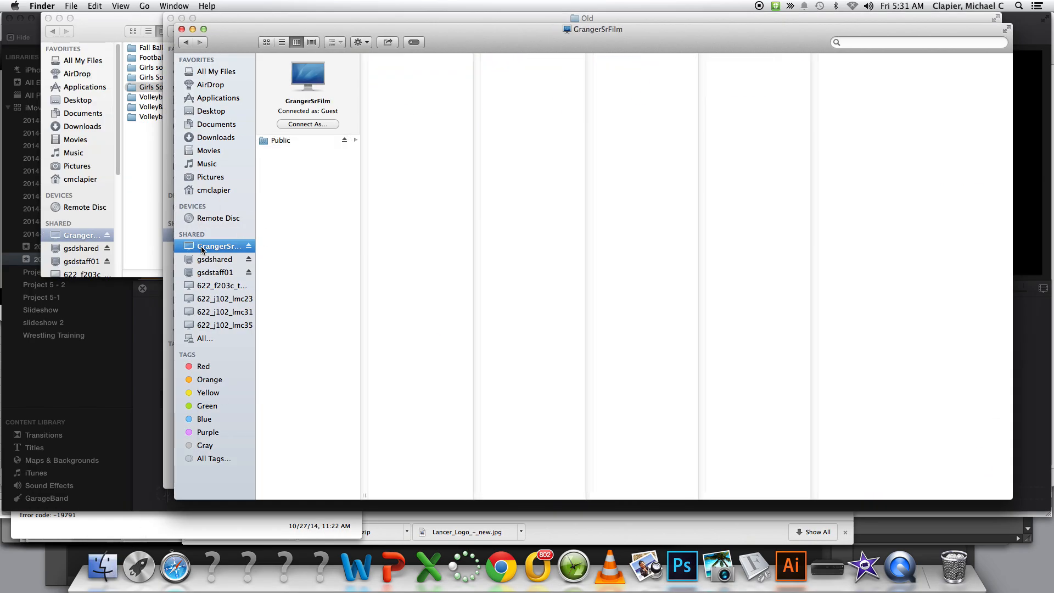
pyautogui.click(280, 141)
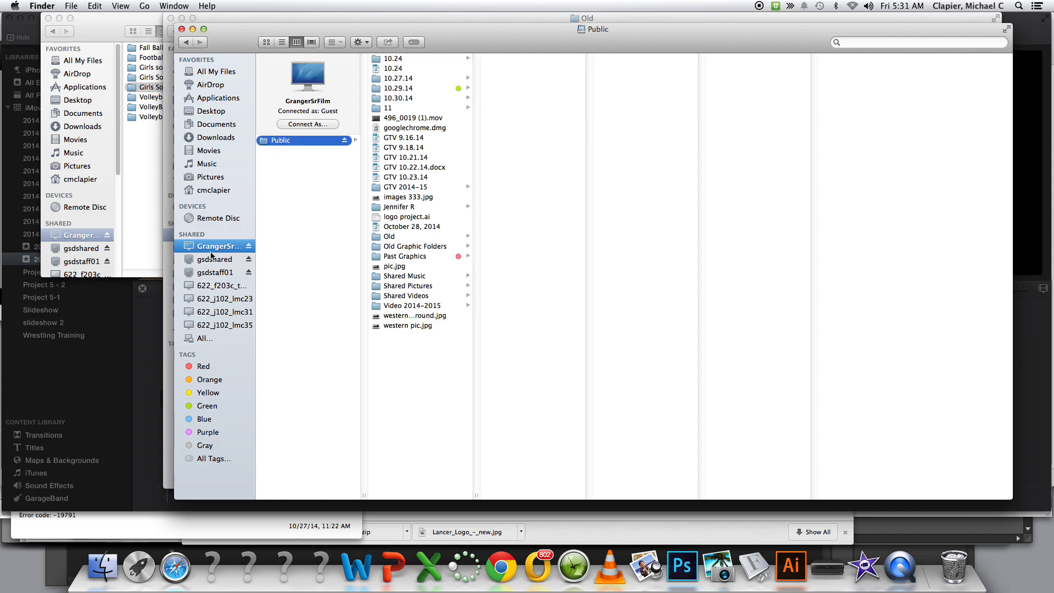
pyautogui.click(201, 338)
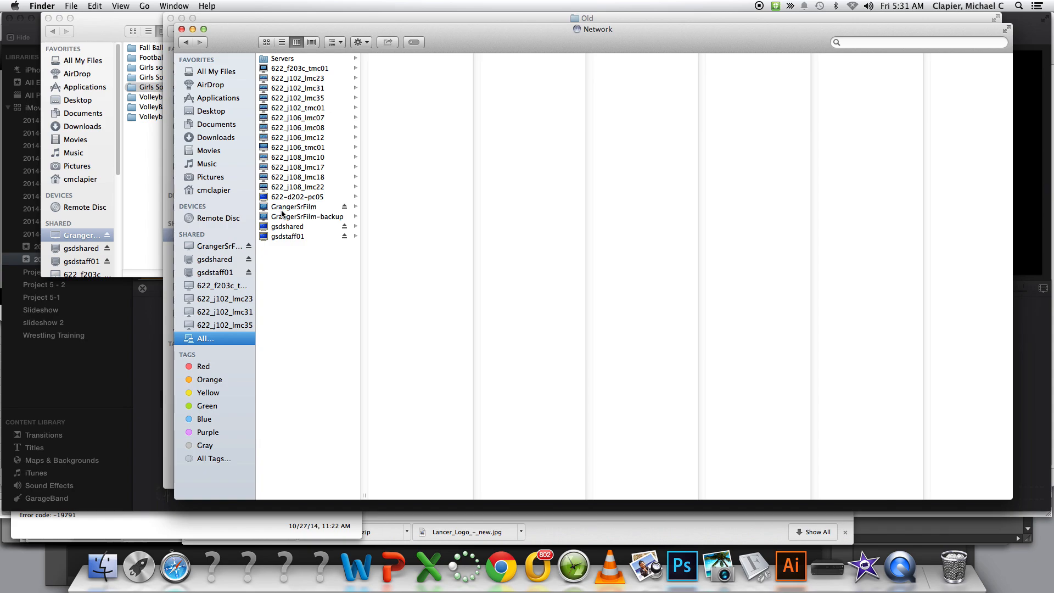
pyautogui.click(286, 211)
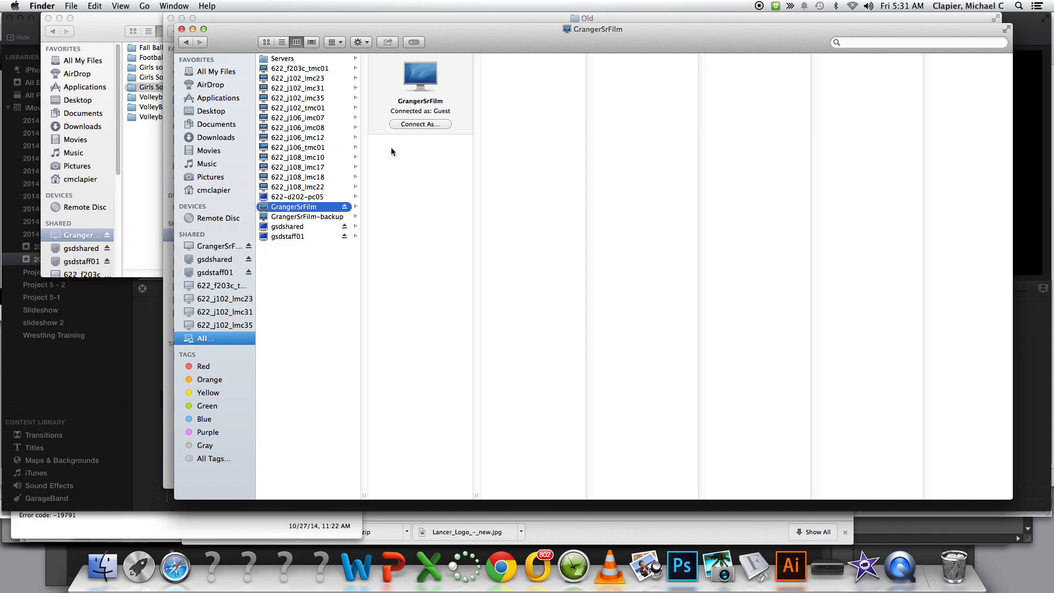
pyautogui.click(219, 247)
pyautogui.click(279, 141)
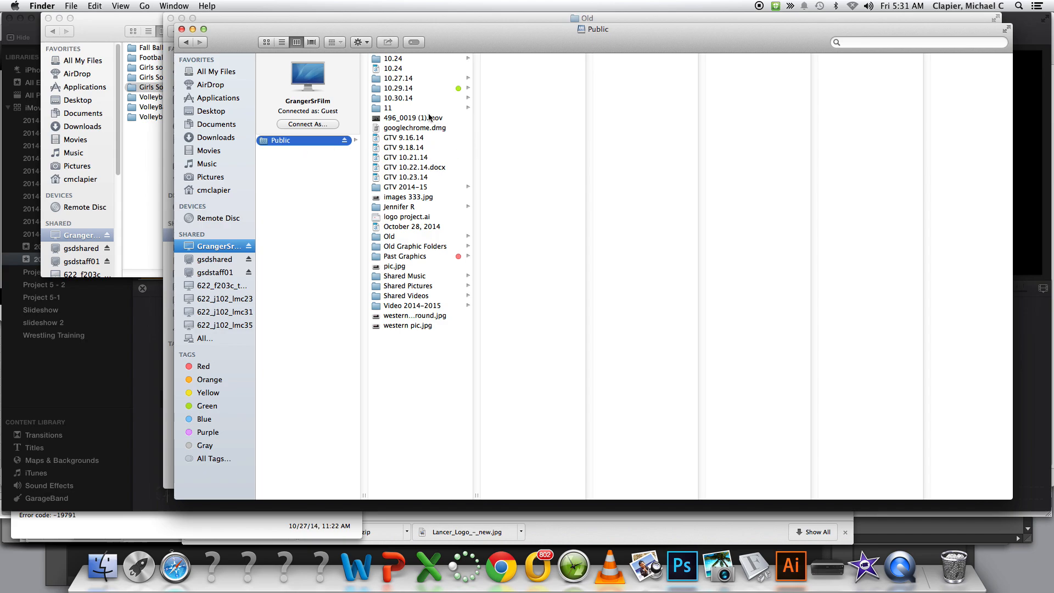
pyautogui.click(111, 369)
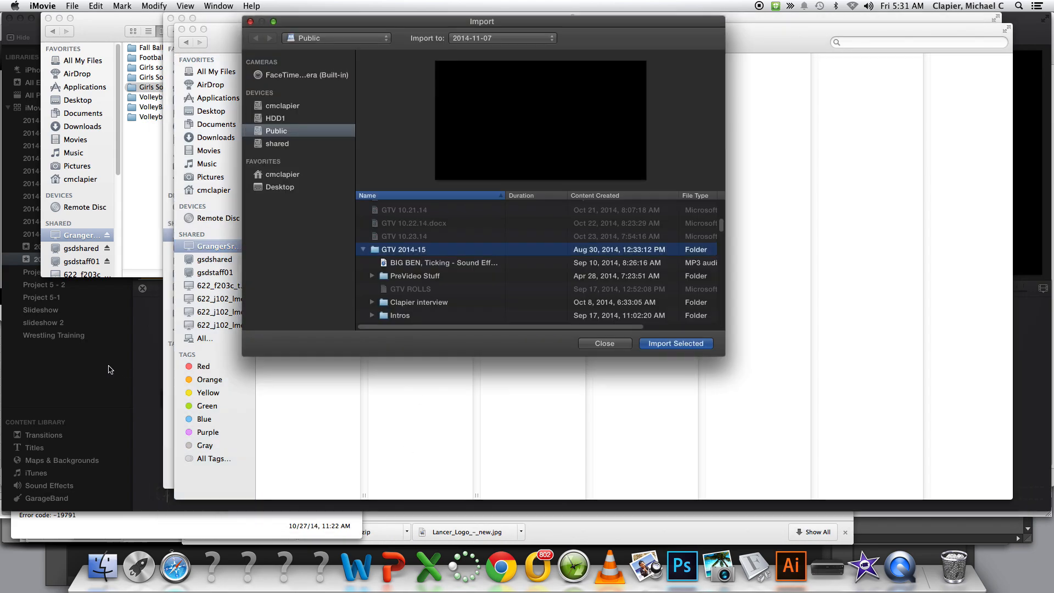
# Step: Expand the PreVideo Stuff folder inside GTV 2014-15 in the import file list
pyautogui.click(364, 251)
pyautogui.scroll(-3, 676, 266)
pyautogui.scroll(-5, 676, 266)
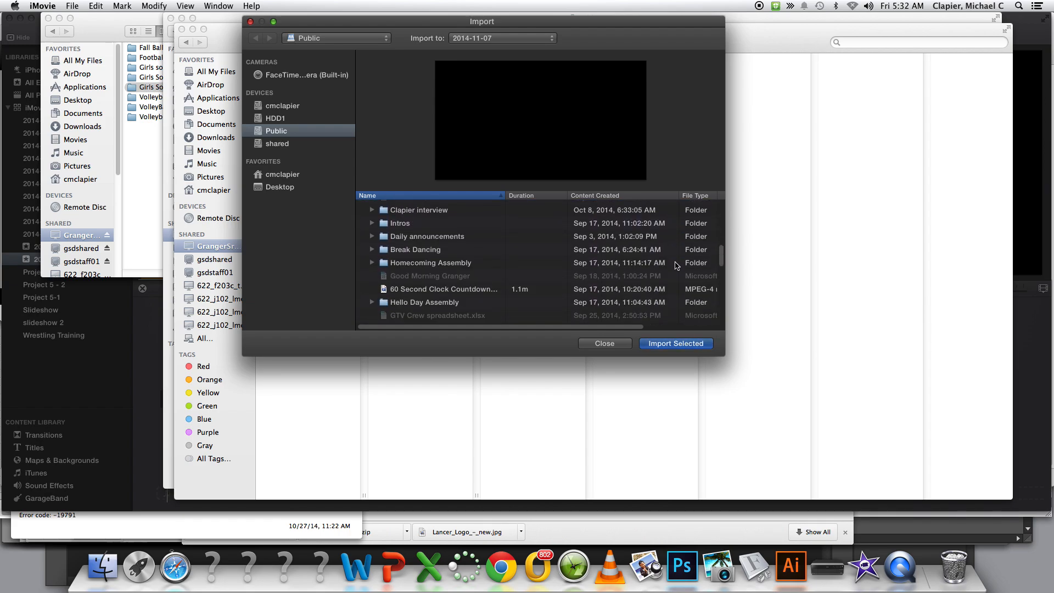
pyautogui.scroll(-5, 505, 267)
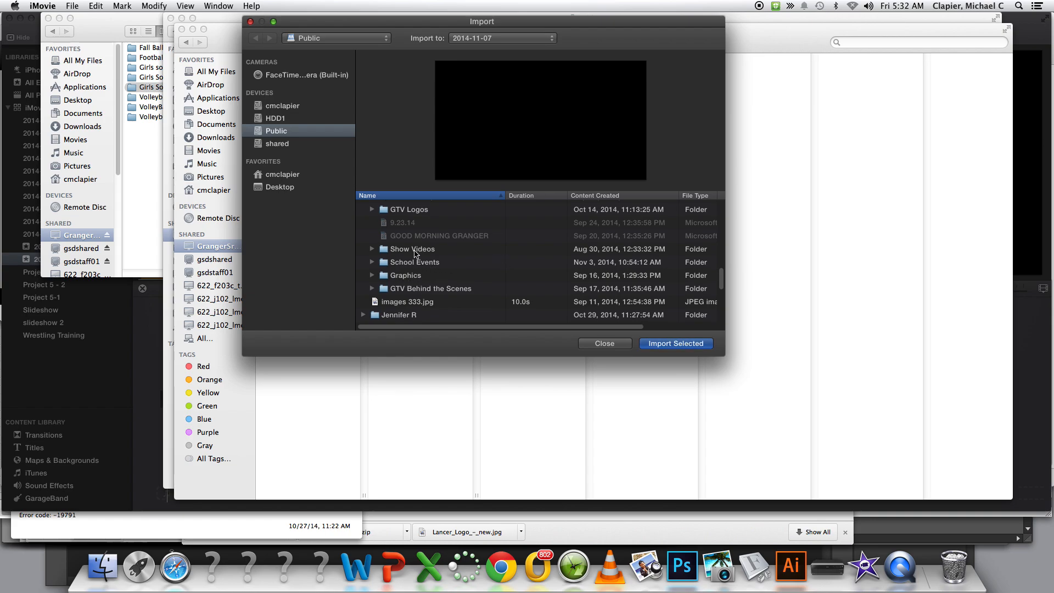
pyautogui.scroll(1, 414, 251)
pyautogui.scroll(-5, 414, 252)
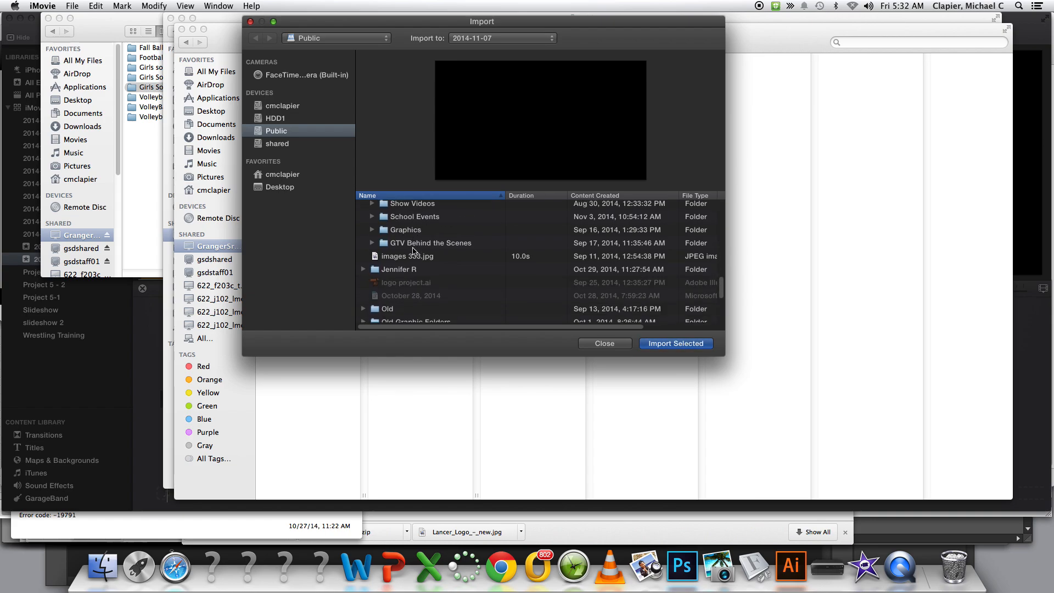
pyautogui.scroll(10, 415, 252)
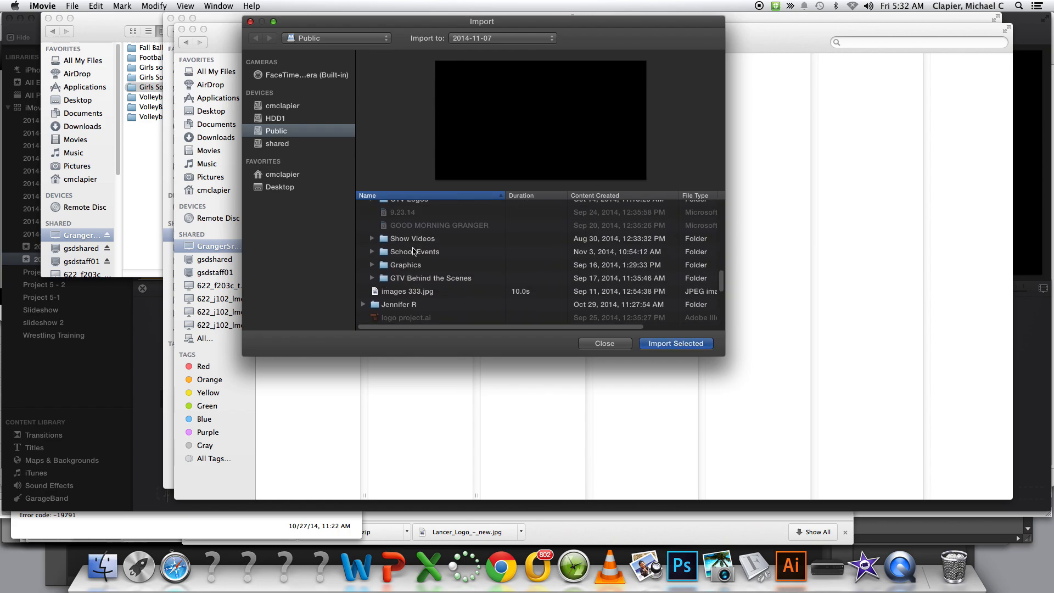
pyautogui.scroll(3, 413, 251)
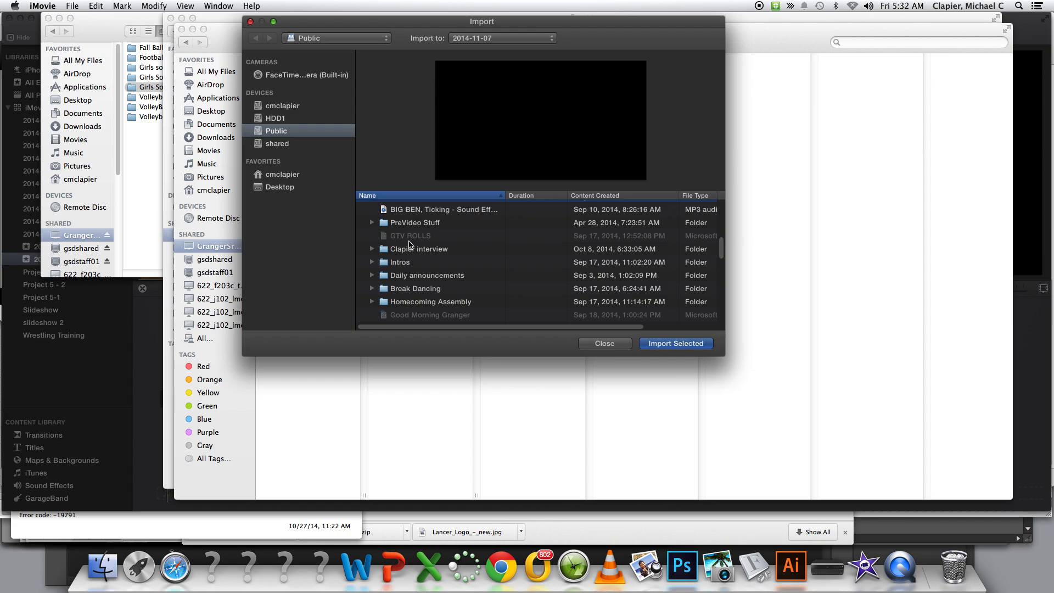
pyautogui.click(373, 224)
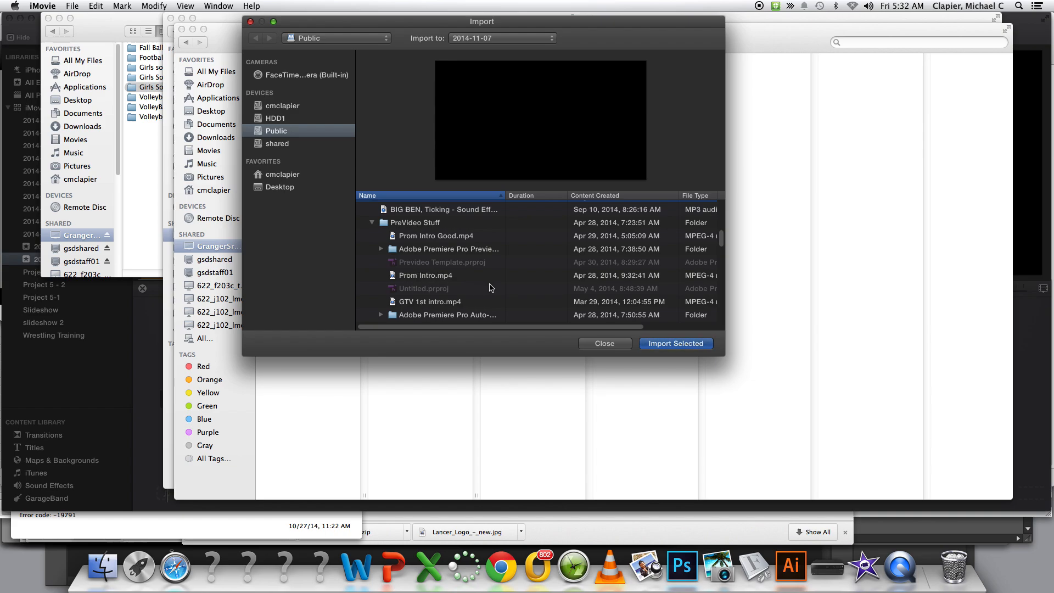
# Step: Look through the files and subfolders of GTV 2014-15, including PreVideo Stuff, for clips to import
pyautogui.scroll(-5, 490, 287)
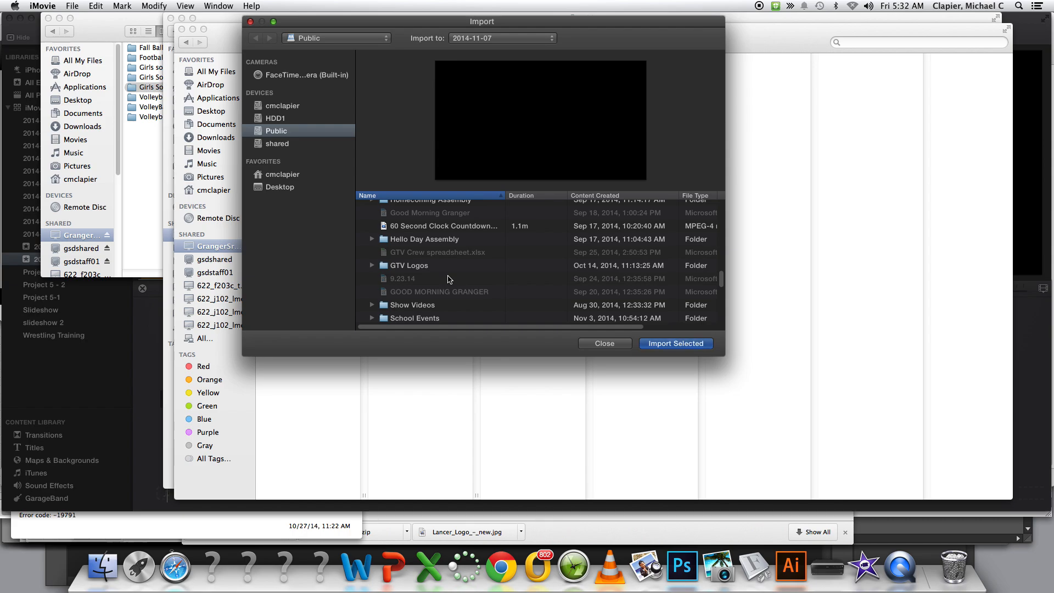
pyautogui.scroll(2, 448, 279)
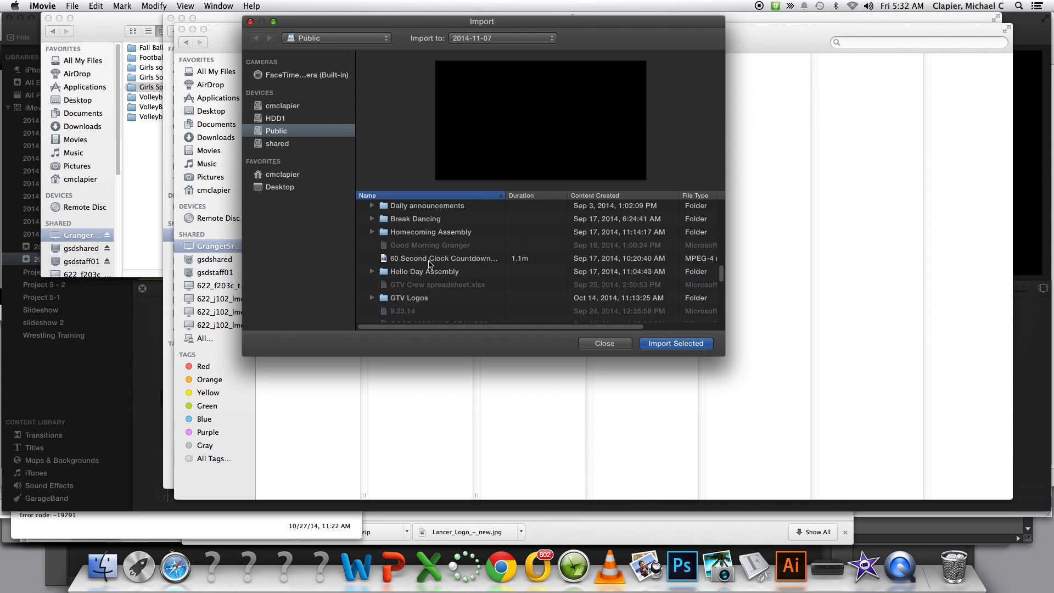
pyautogui.scroll(6, 429, 264)
pyautogui.scroll(-8, 428, 264)
pyautogui.scroll(1, 428, 264)
pyautogui.scroll(6, 429, 265)
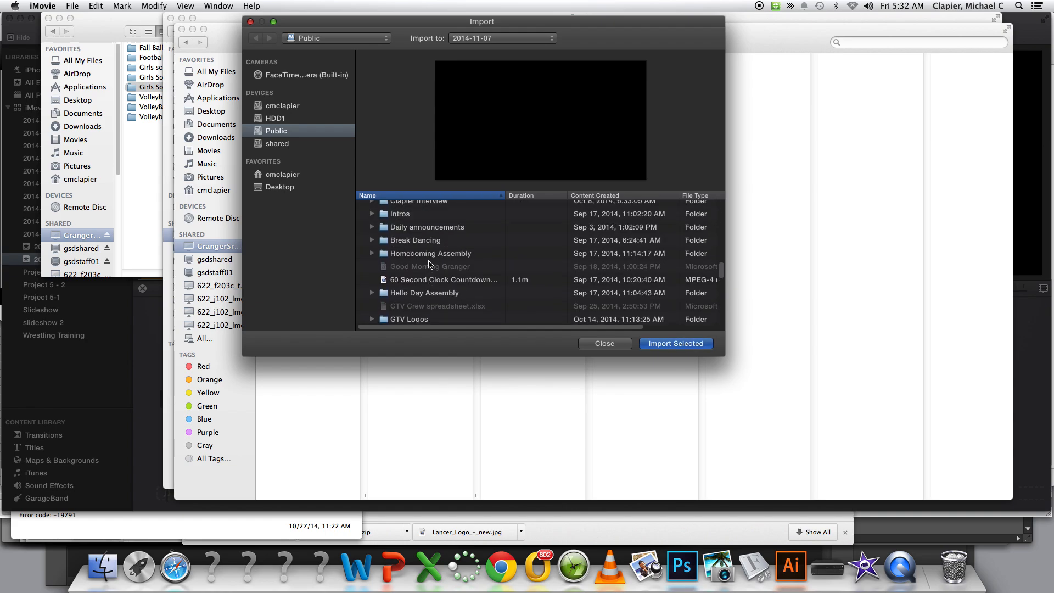
pyautogui.scroll(5, 429, 264)
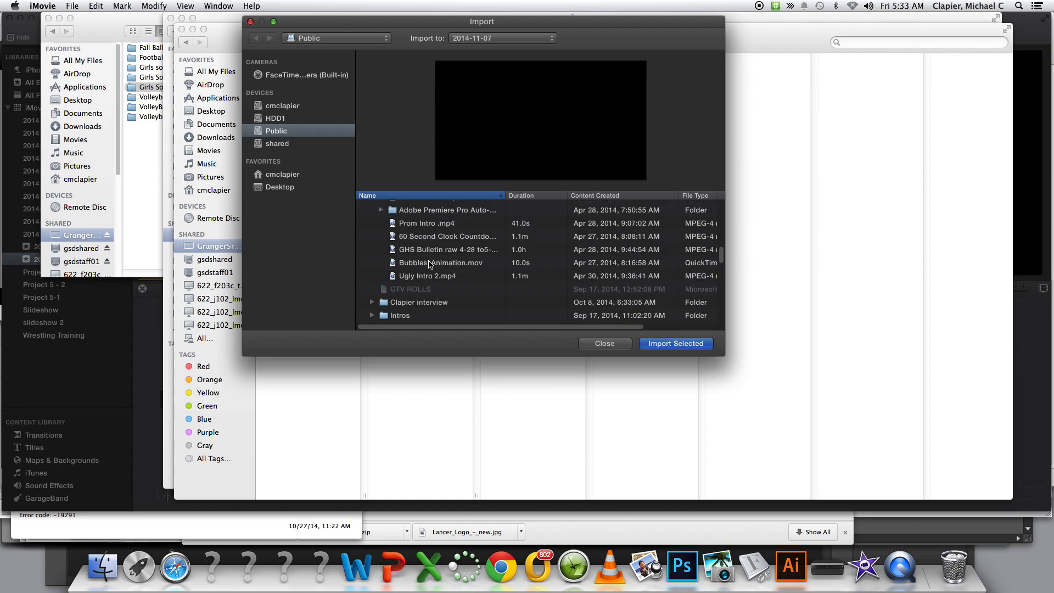
pyautogui.scroll(-12, 428, 264)
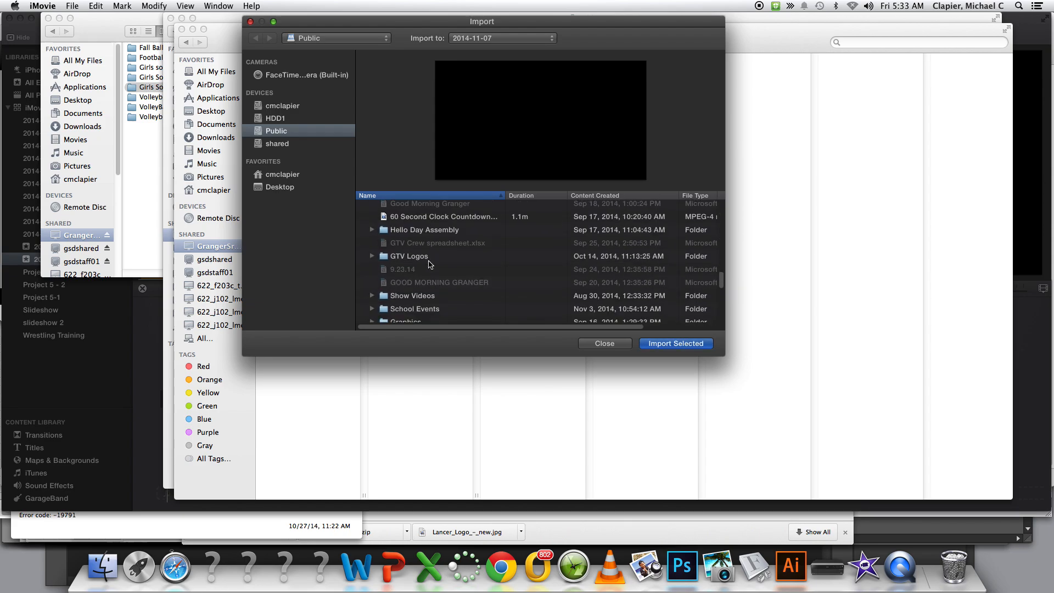
pyautogui.scroll(-7, 429, 264)
pyautogui.scroll(4, 429, 264)
pyautogui.scroll(-6, 429, 264)
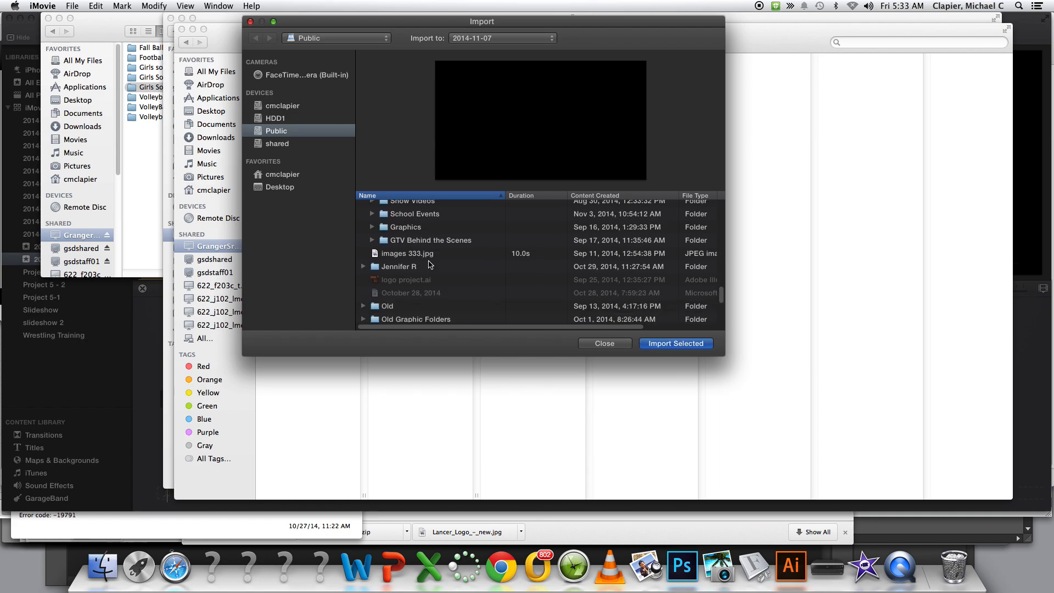
pyautogui.scroll(10, 429, 265)
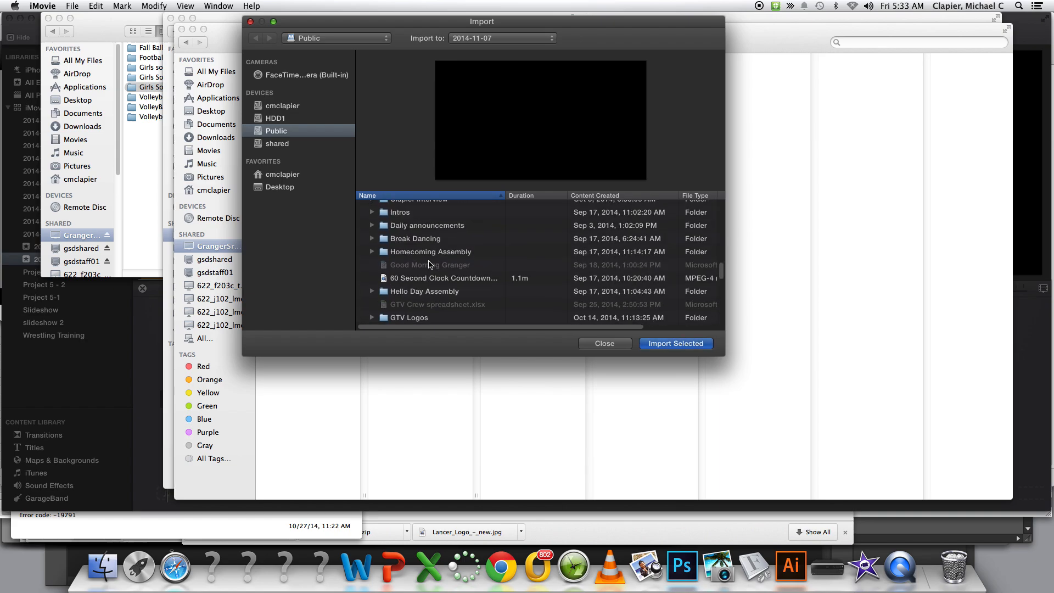
pyautogui.scroll(9, 429, 264)
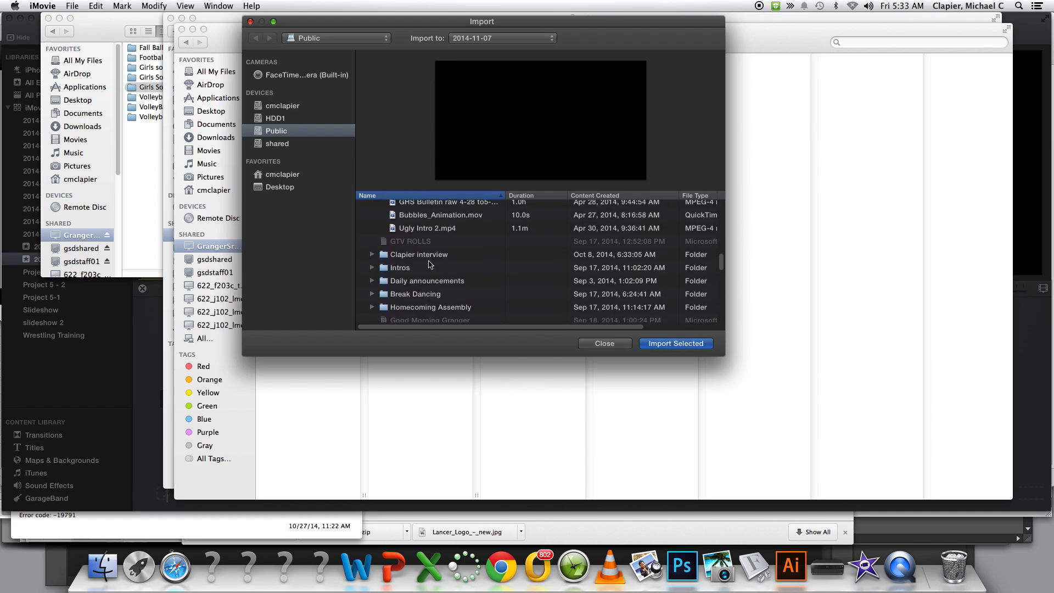
pyautogui.scroll(3, 429, 264)
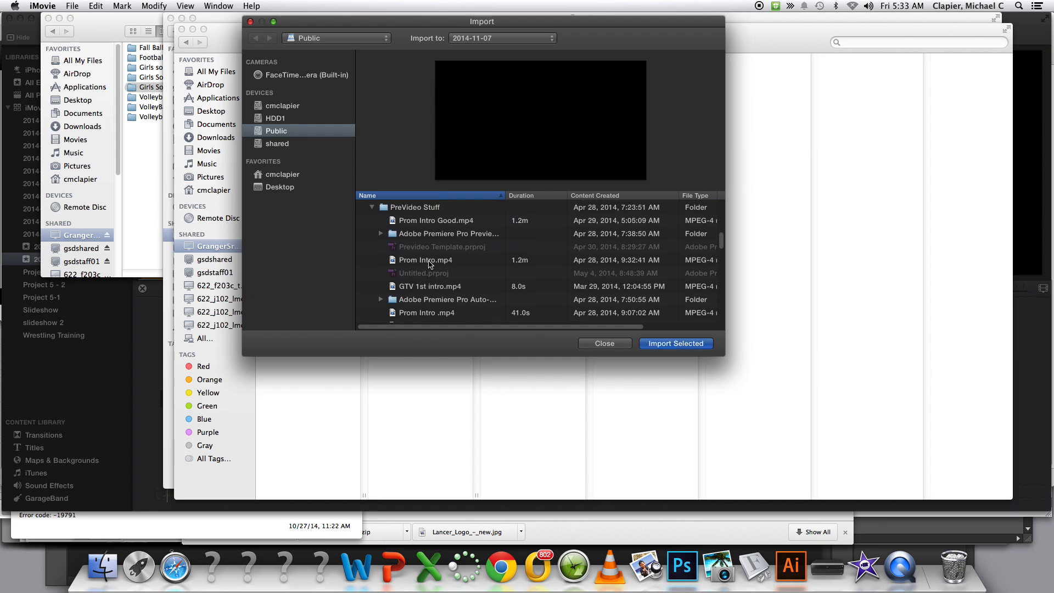
# Step: Import GTV 1st intro.mp4 and the 60 Second Clock Countdown Timer video from PreVideo Stuff into the 2014-11-07 event
pyautogui.scroll(-1, 431, 258)
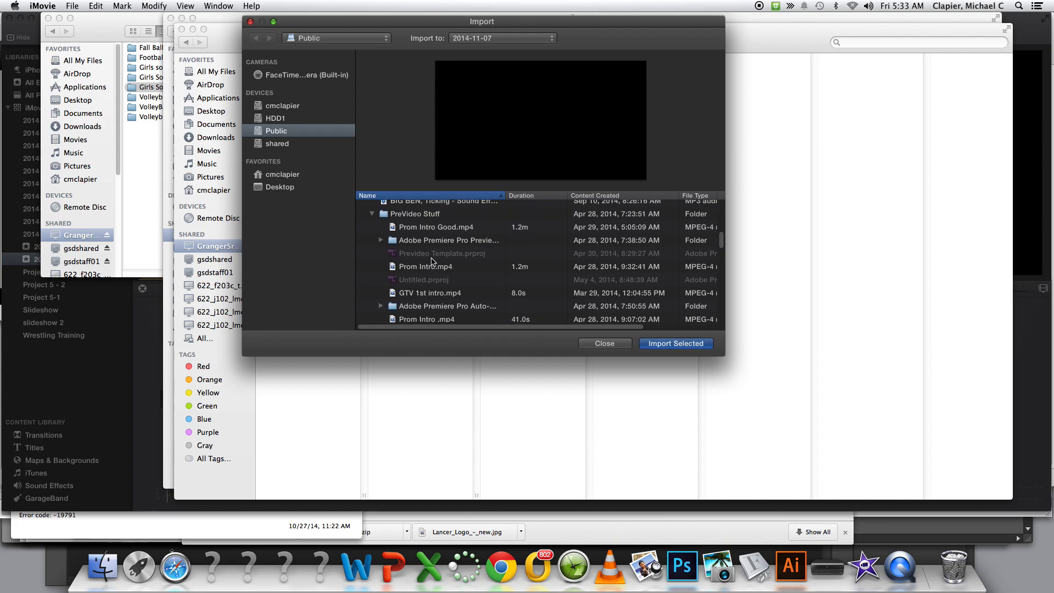
pyautogui.click(444, 290)
pyautogui.scroll(-2, 486, 269)
pyautogui.scroll(-1, 485, 269)
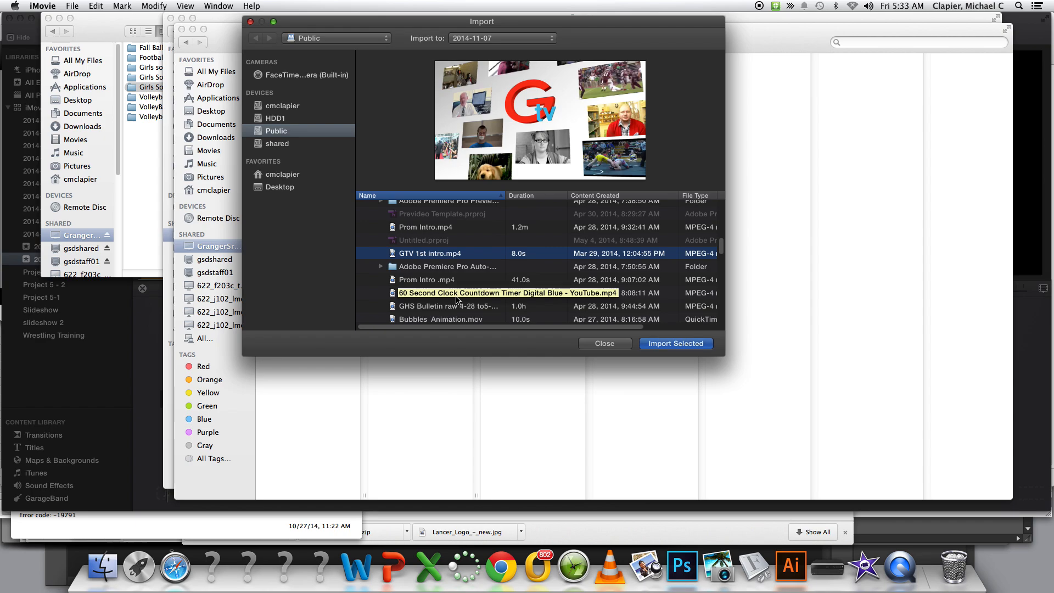
pyautogui.keyDown('super'); pyautogui.click(456, 293); pyautogui.keyUp('super')
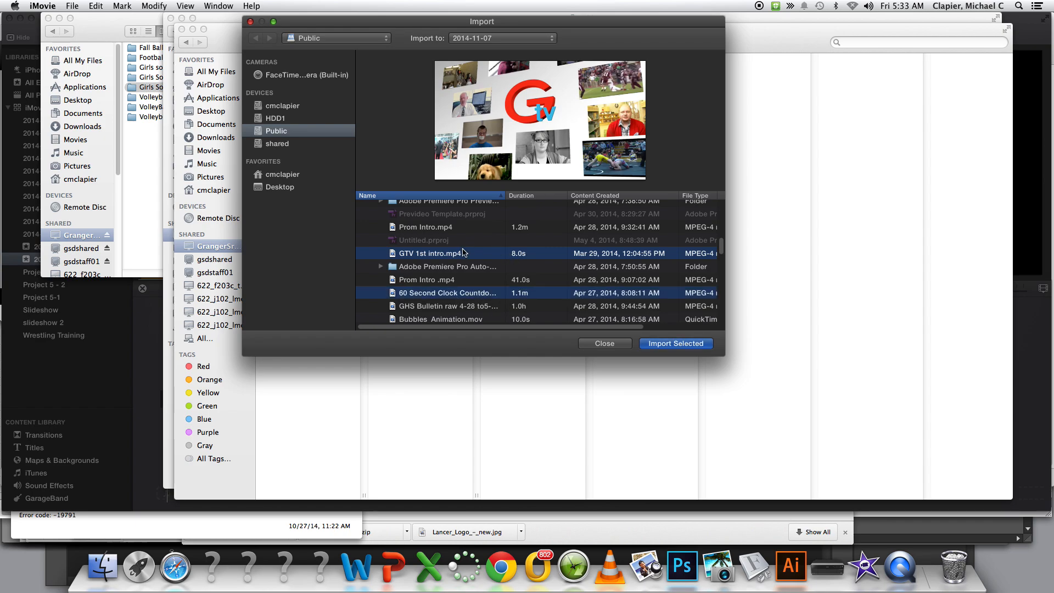
pyautogui.click(663, 344)
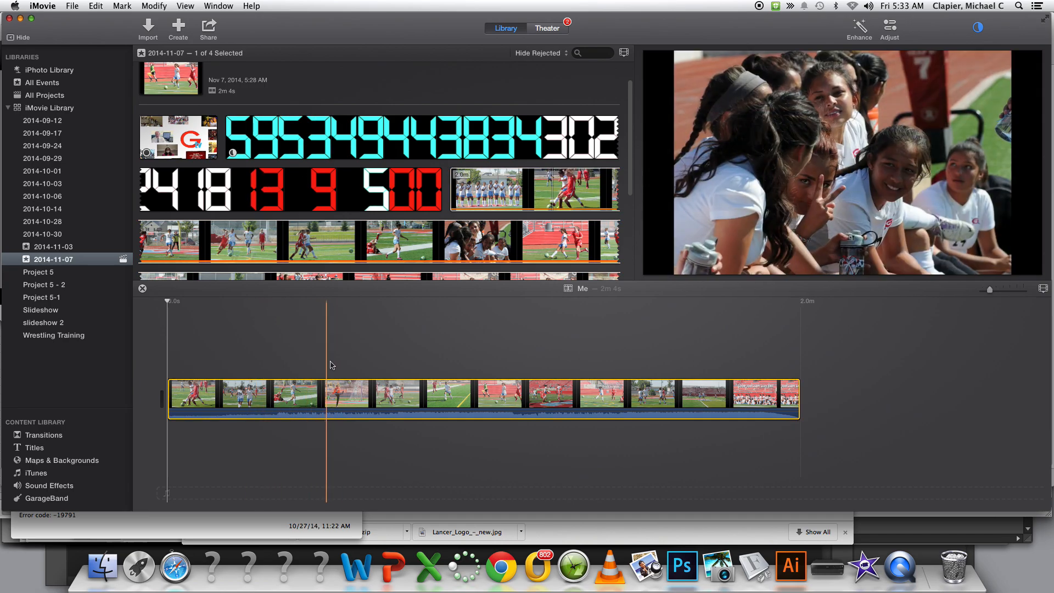
# Step: Place the 60-second countdown clip from the 2014-11-07 event as an overlay above the soccer slideshow in the timeline
pyautogui.moveTo(829, 200)
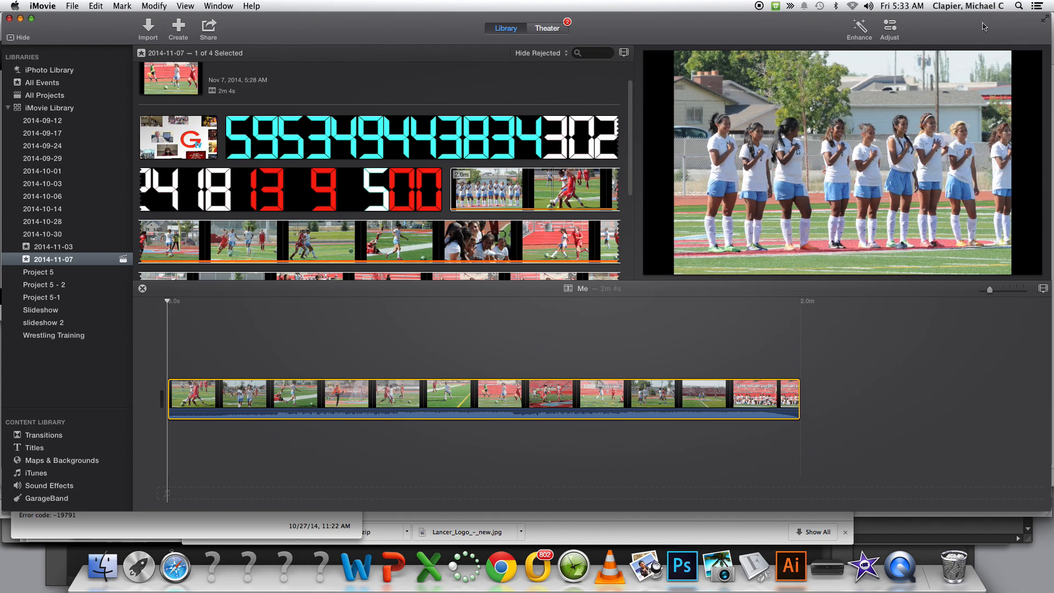
pyautogui.click(278, 140)
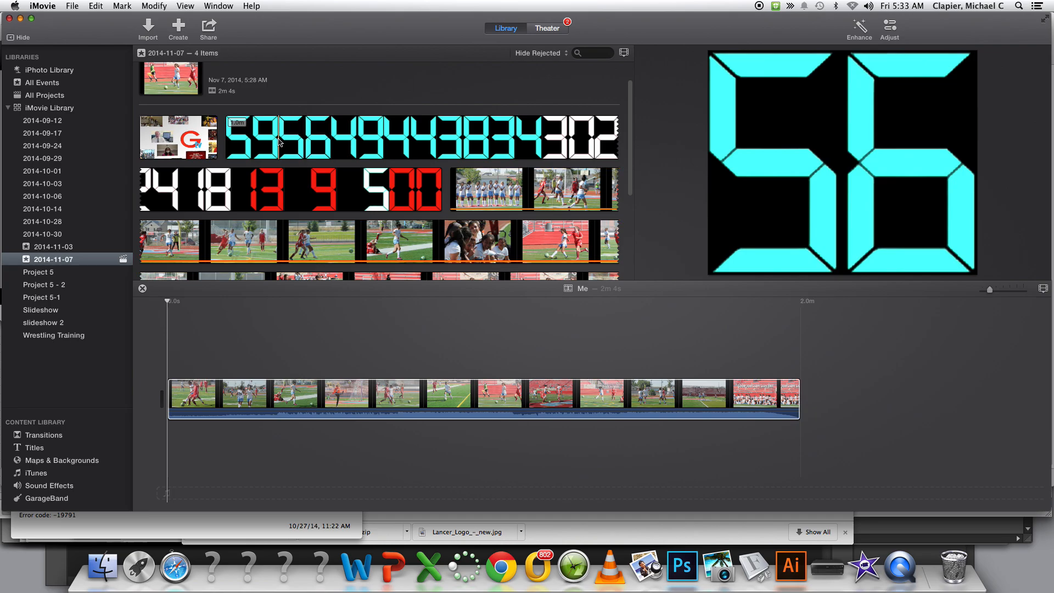
pyautogui.click(279, 191)
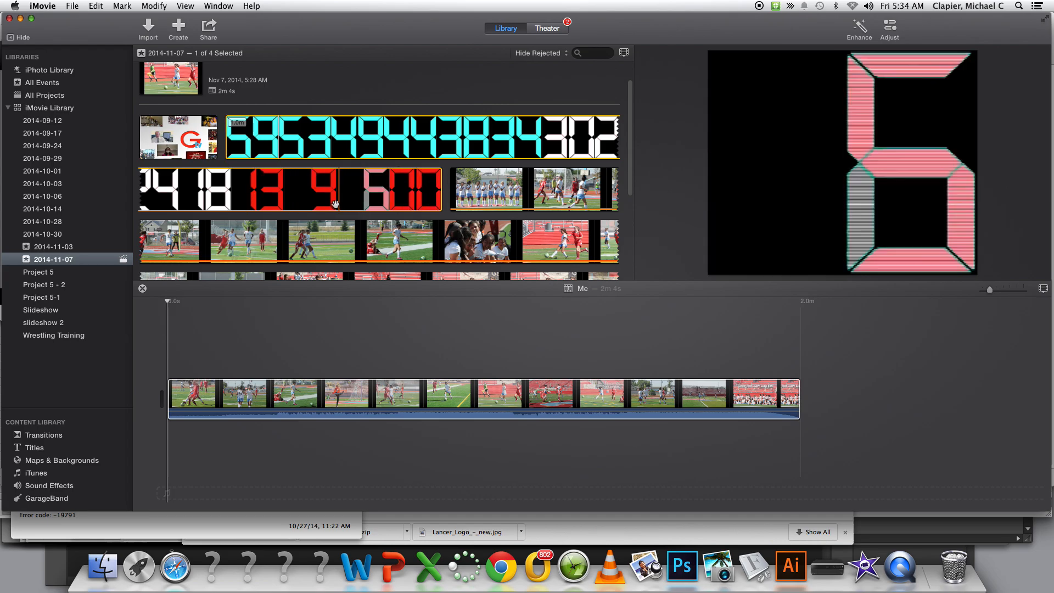
pyautogui.moveTo(341, 235); pyautogui.dragTo(353, 364)
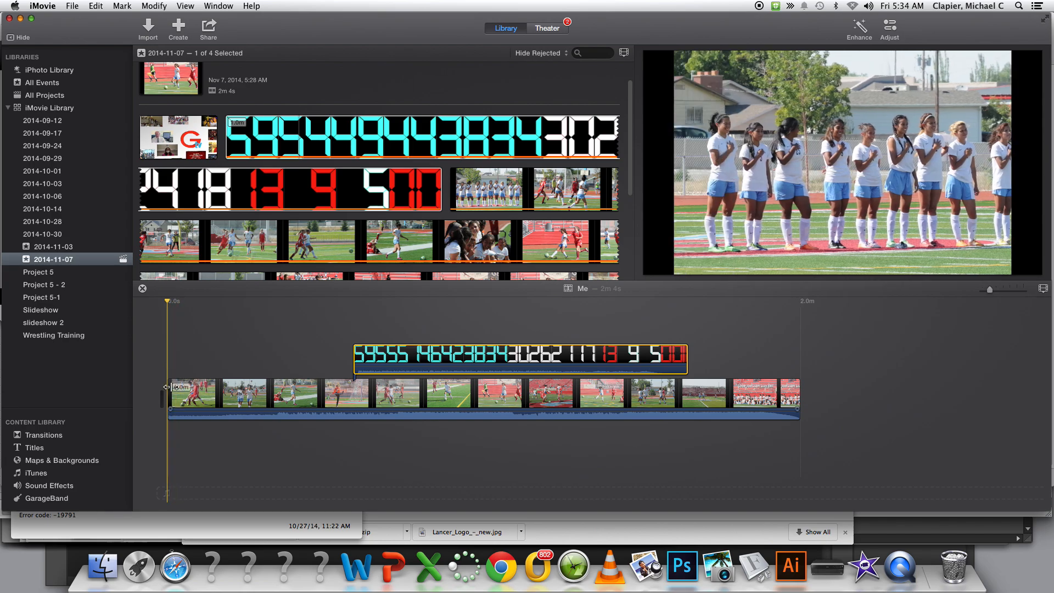
# Step: Add a Fade to Black transition at both the beginning and the end of the soccer slideshow
pyautogui.click(49, 437)
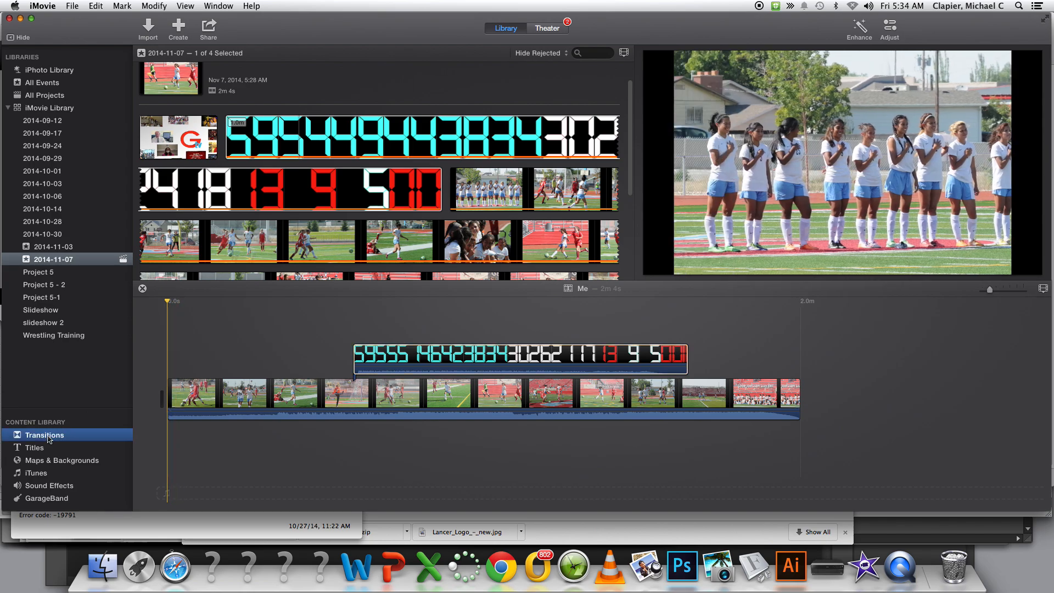
pyautogui.moveTo(294, 127); pyautogui.dragTo(159, 401)
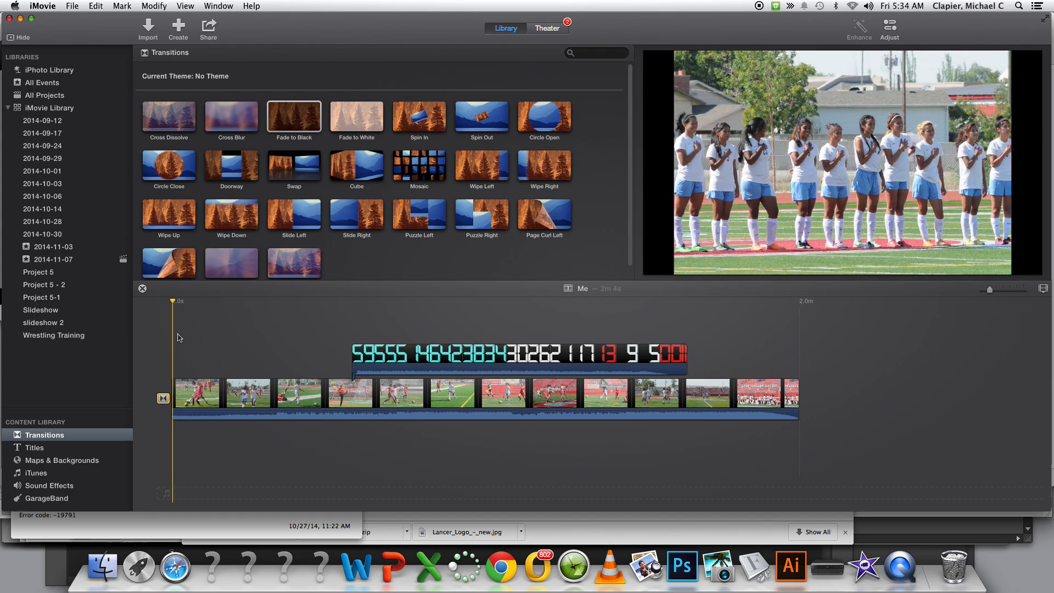
pyautogui.moveTo(300, 116); pyautogui.dragTo(800, 399)
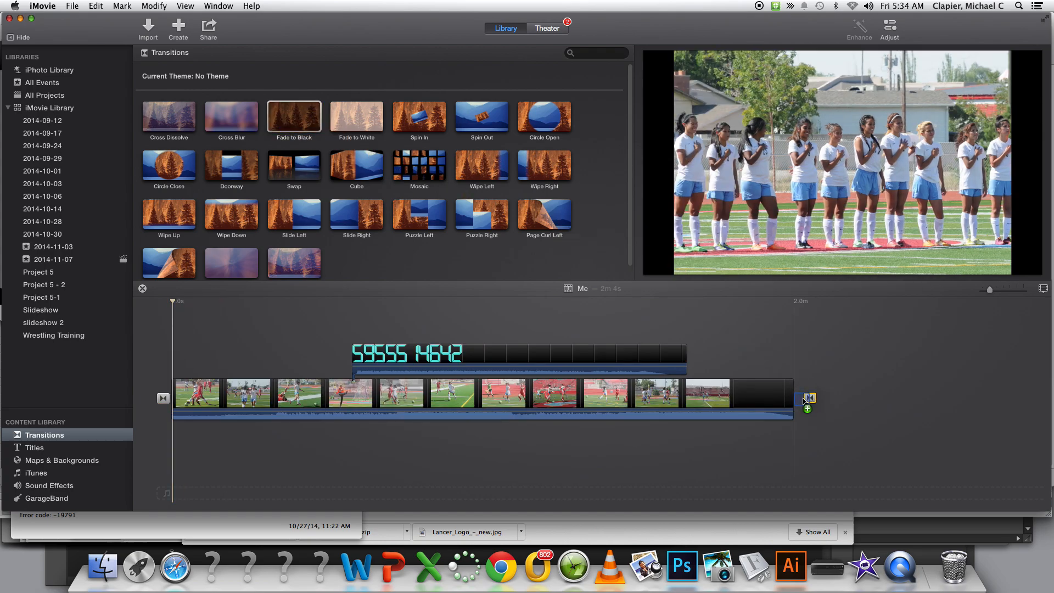
pyautogui.click(764, 393)
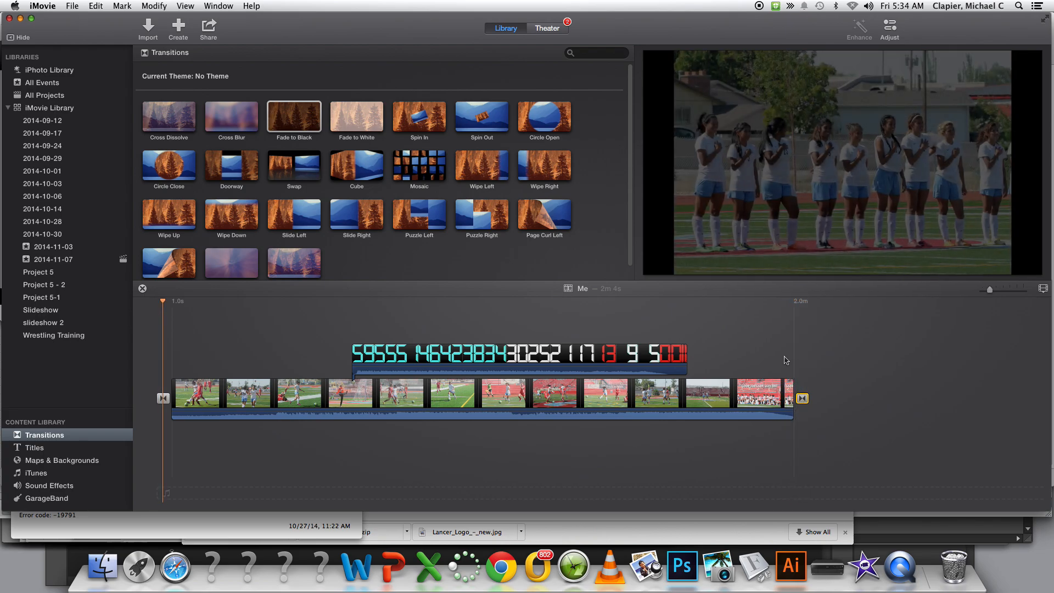
# Step: Move the countdown overlay along the timeline so that it finishes at the end of the soccer slideshow
pyautogui.click(473, 357)
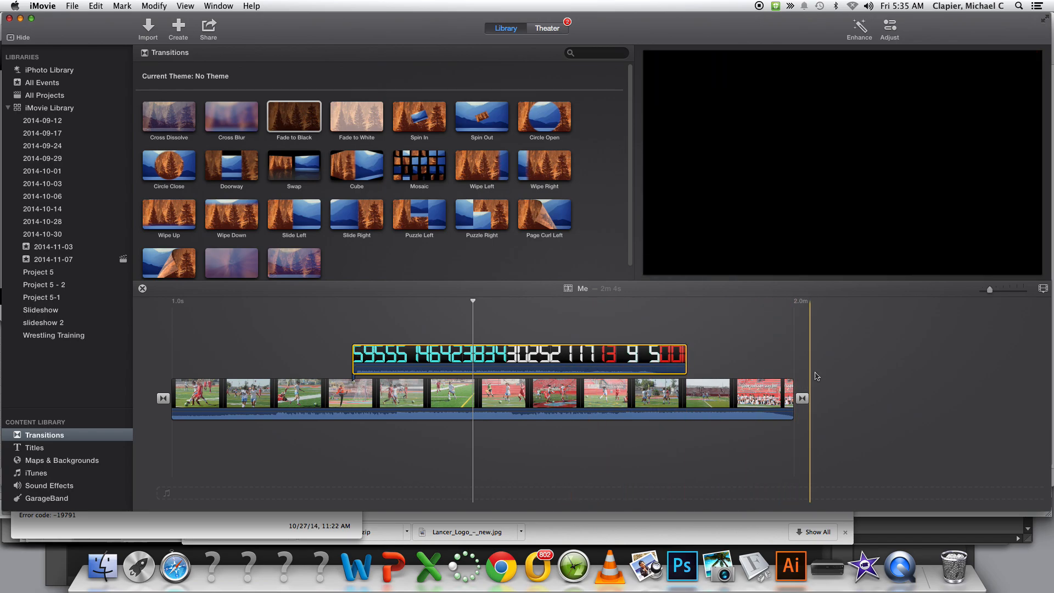
pyautogui.moveTo(608, 360); pyautogui.dragTo(723, 356)
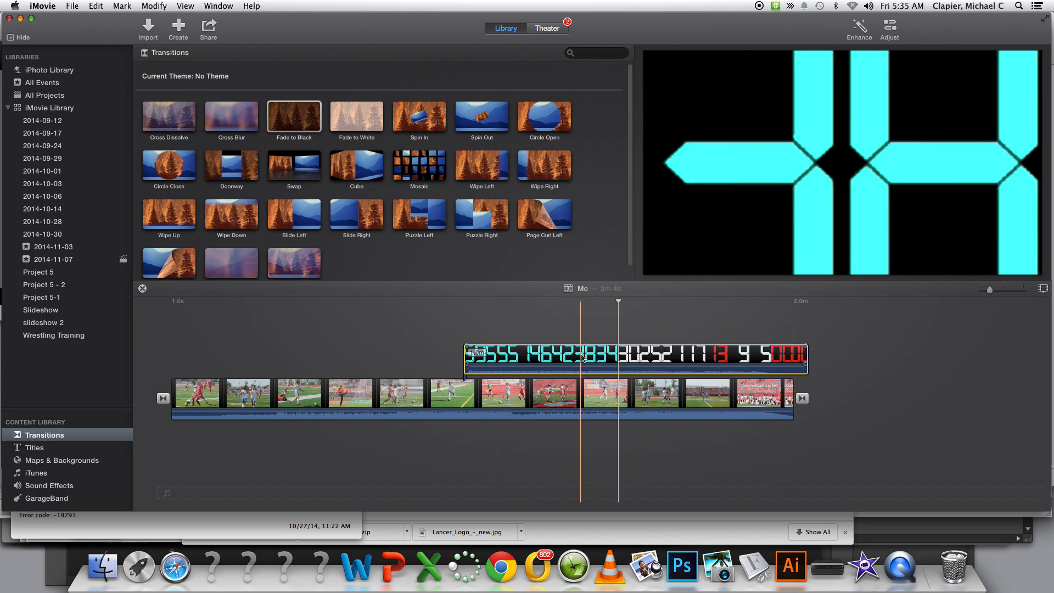
pyautogui.press('super+backslash')
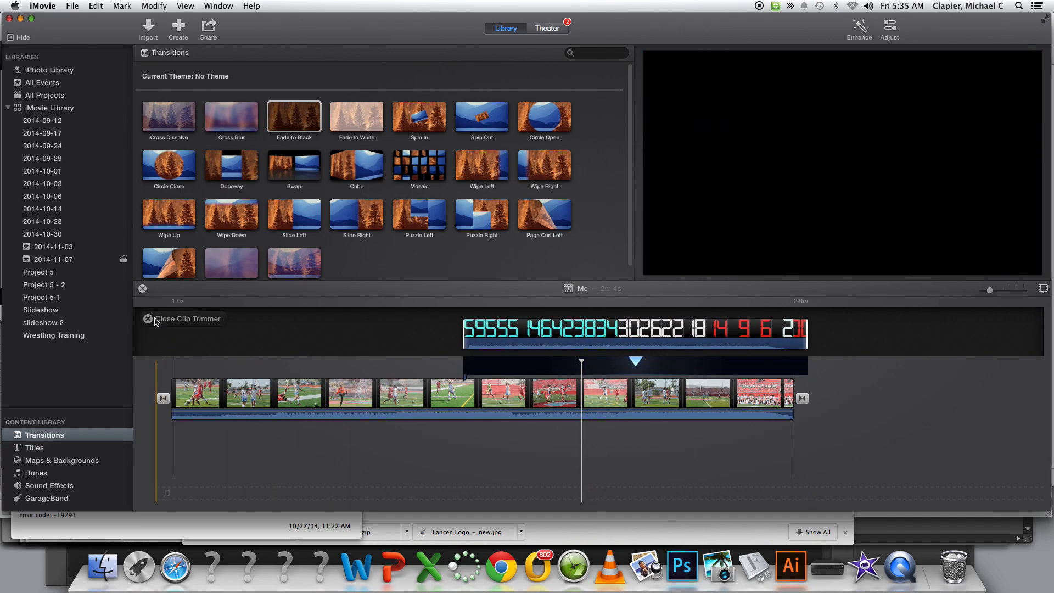
pyautogui.click(155, 319)
pyautogui.click(637, 357)
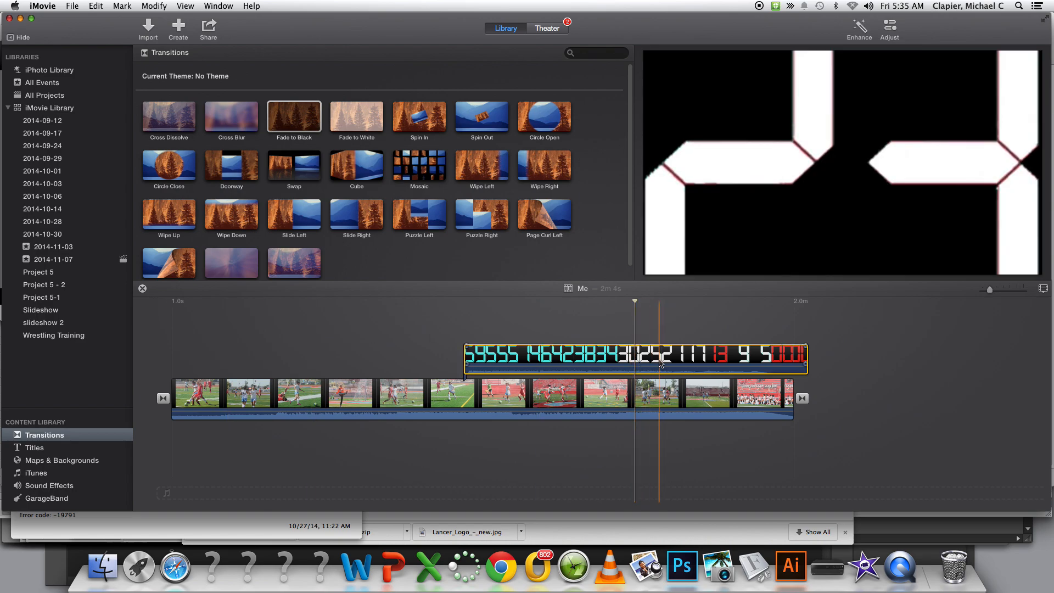
pyautogui.press('super+backslash')
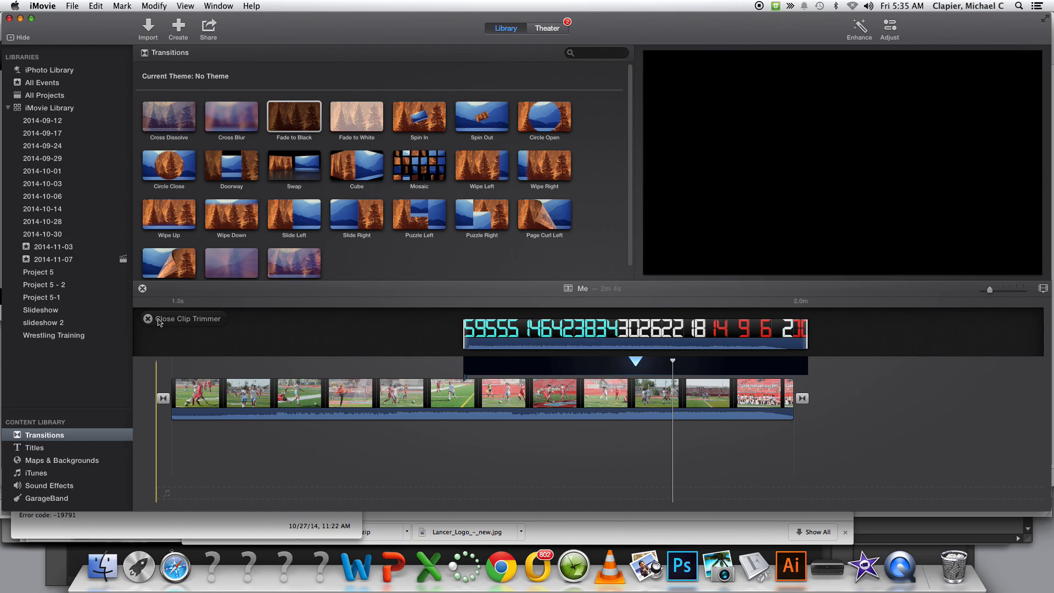
pyautogui.click(151, 319)
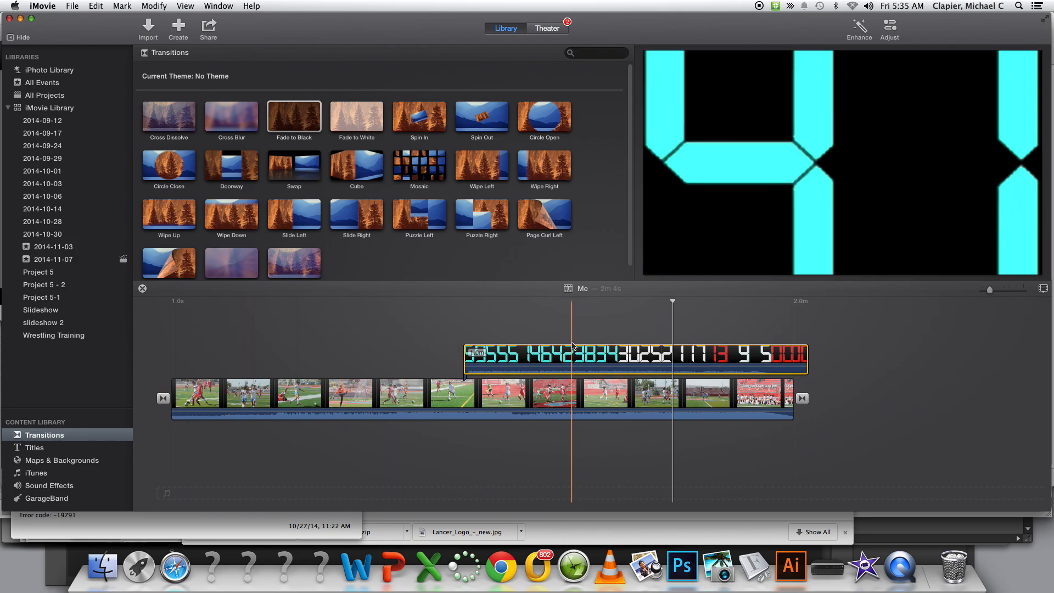
# Step: Set the countdown clip's video overlay style to Picture in Picture
pyautogui.click(574, 359)
pyautogui.click(898, 106)
pyautogui.click(863, 29)
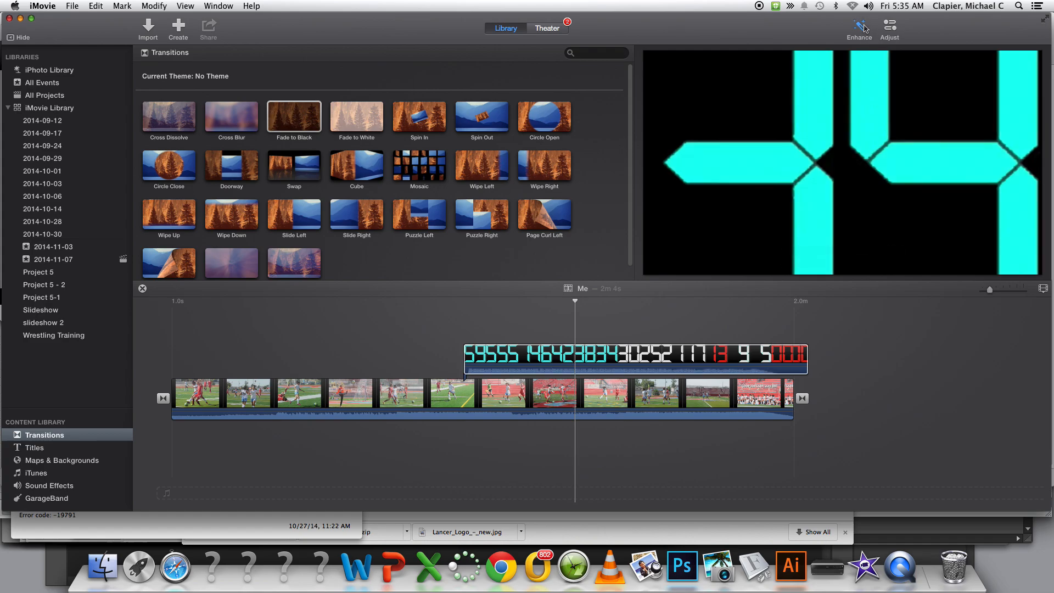
pyautogui.click(890, 32)
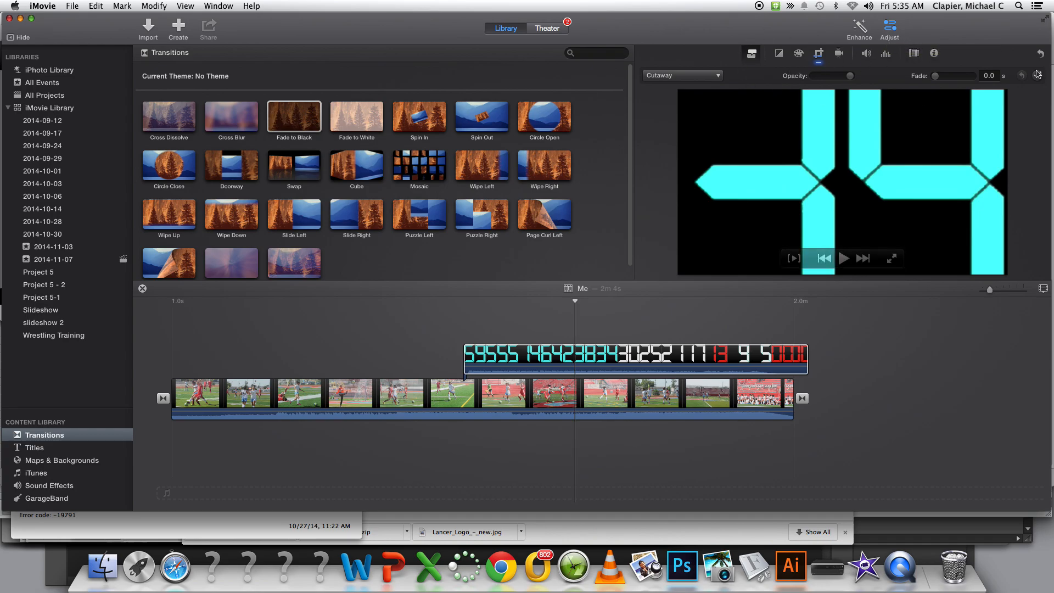
pyautogui.click(891, 30)
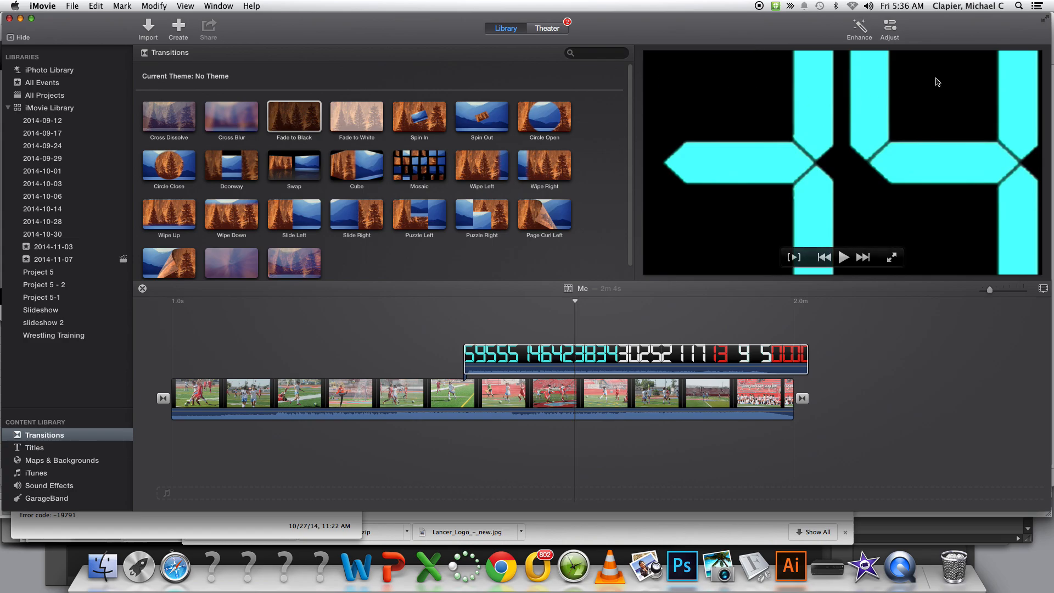
pyautogui.click(890, 30)
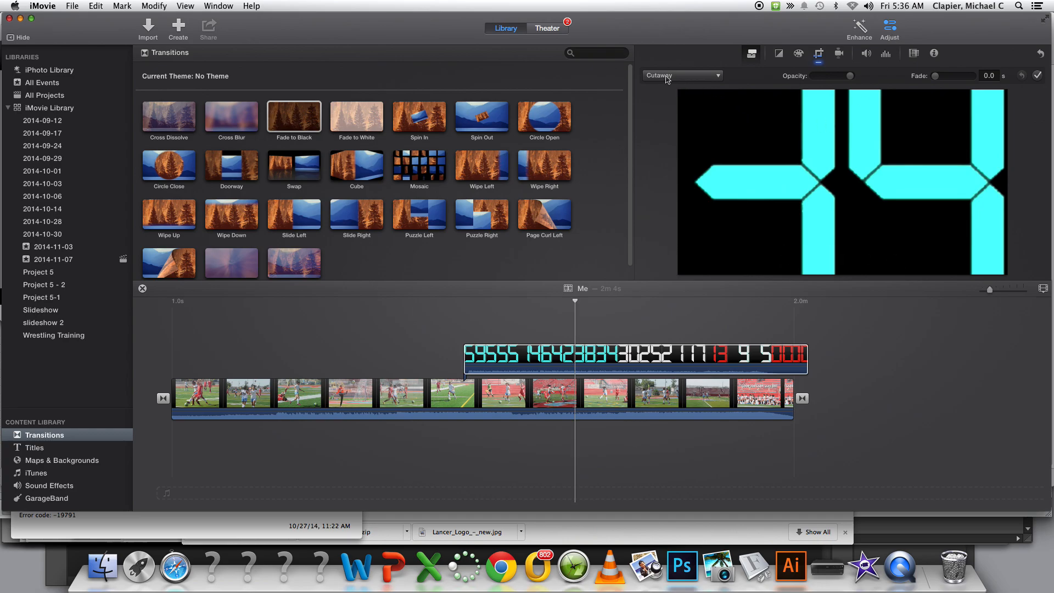
pyautogui.click(686, 77)
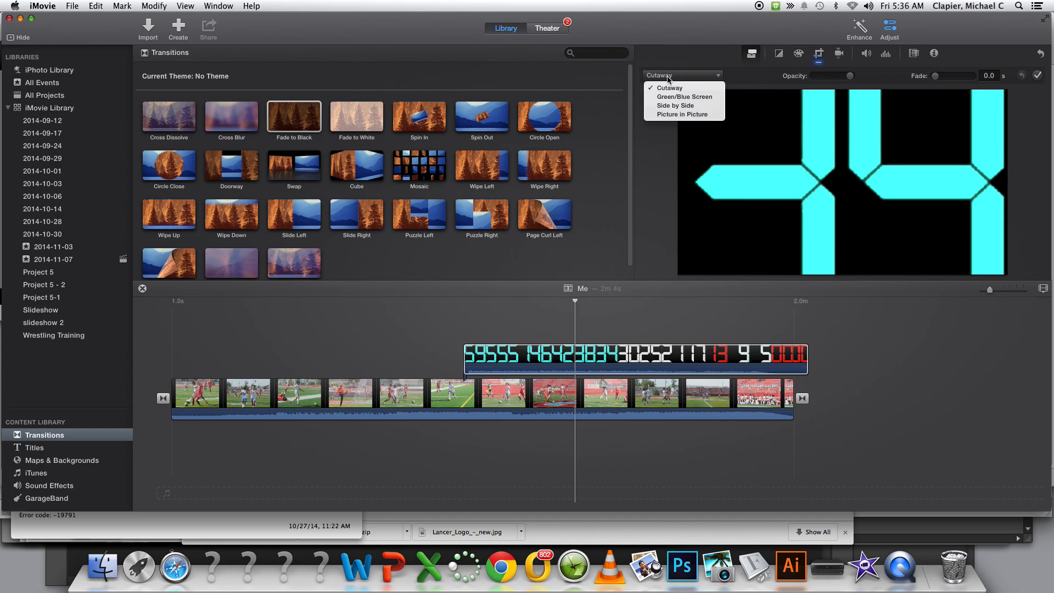
pyautogui.click(706, 115)
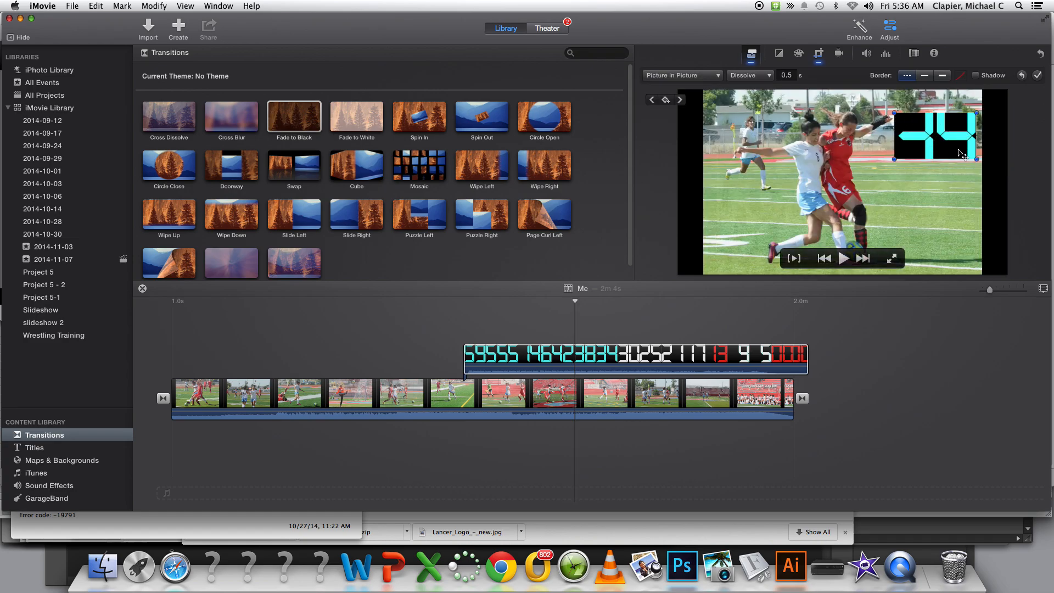
# Step: Enlarge the countdown clip's crop area to the full frame so both digits are shown whole
pyautogui.click(819, 54)
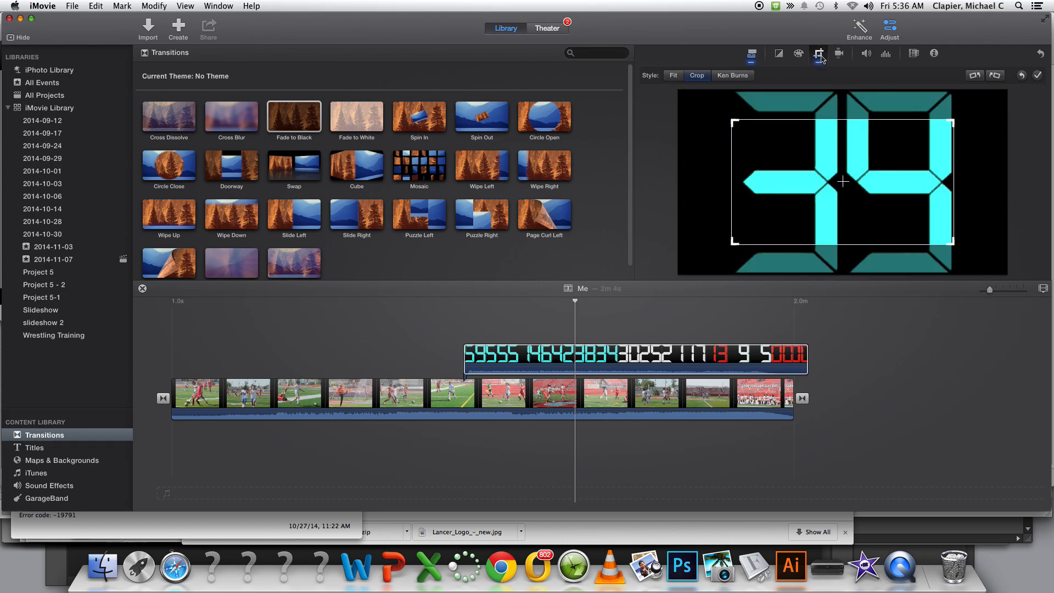
pyautogui.moveTo(735, 122); pyautogui.dragTo(682, 93)
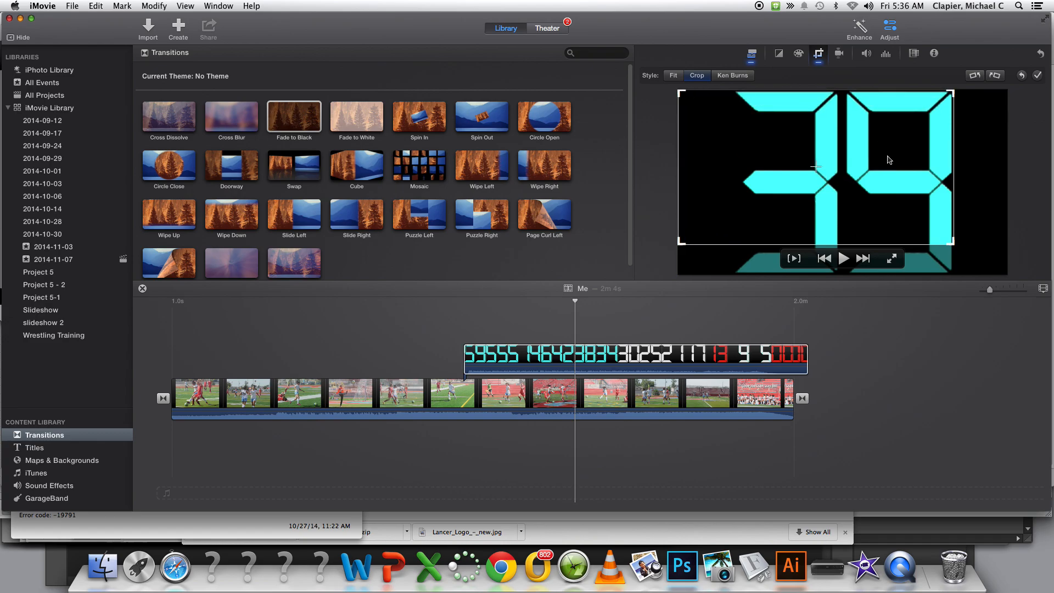
pyautogui.moveTo(954, 242); pyautogui.dragTo(1026, 273)
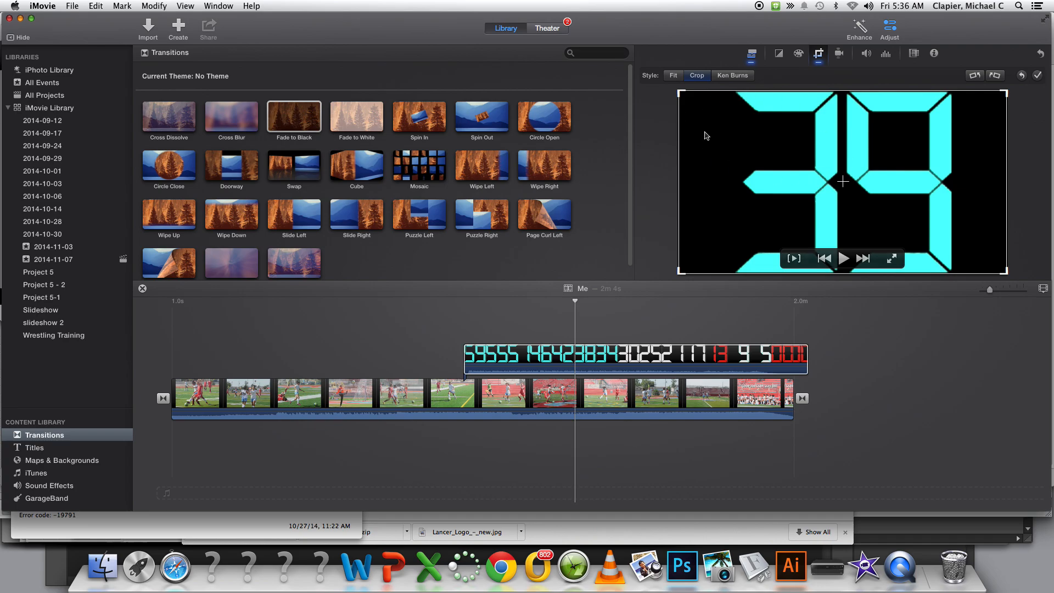
pyautogui.moveTo(679, 91)
pyautogui.mouseDown()
pyautogui.moveTo(692, 99)
pyautogui.moveTo(671, 89)
pyautogui.mouseUp()
pyautogui.moveTo(1008, 271); pyautogui.dragTo(1028, 280)
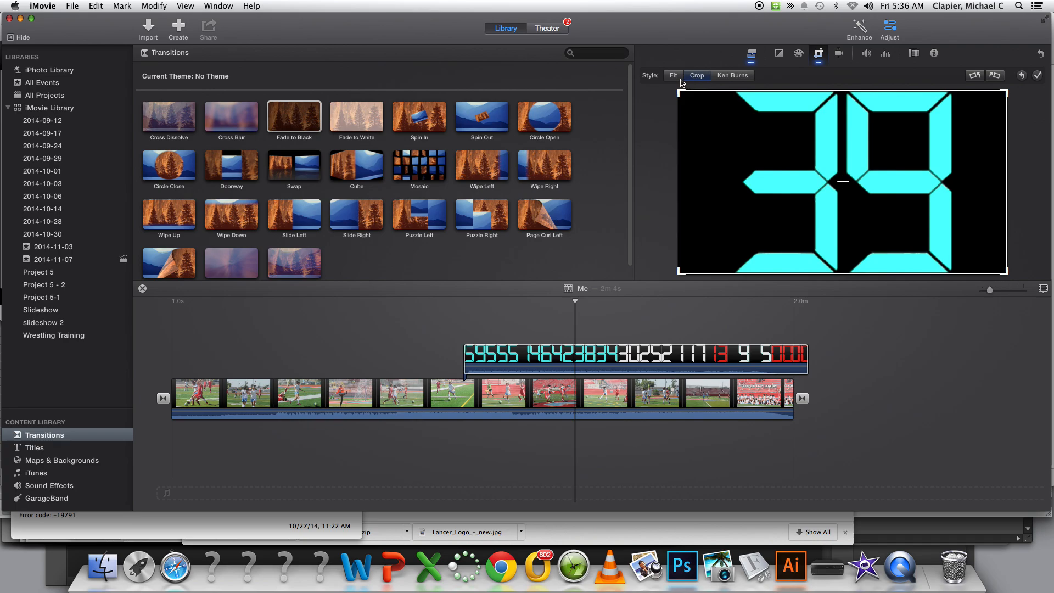
# Step: Move the countdown picture-in-picture to the lower-right corner of the video frame and turn on its shadow
pyautogui.click(751, 55)
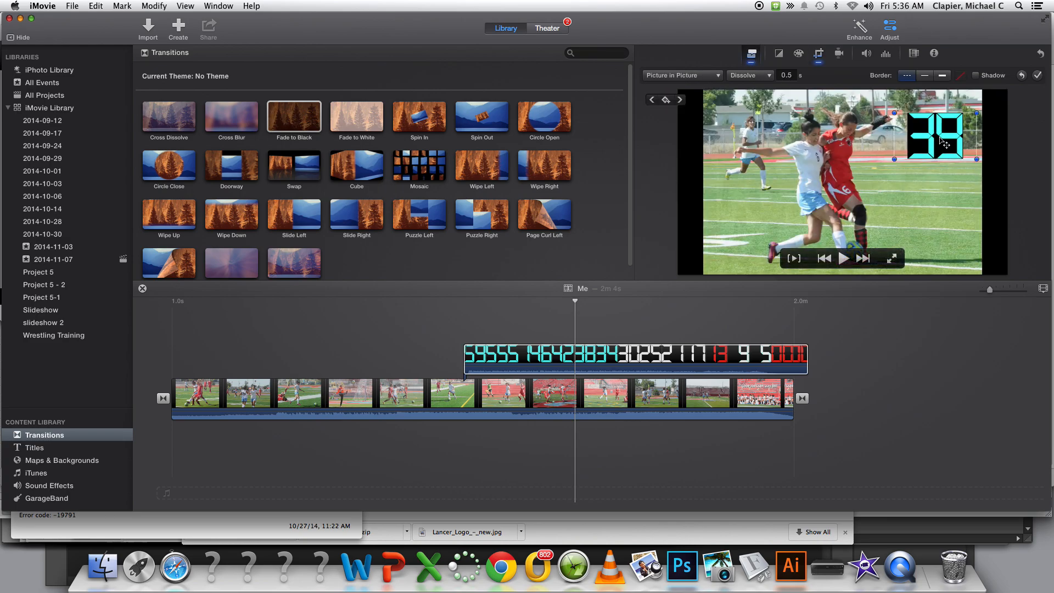
pyautogui.moveTo(941, 139); pyautogui.dragTo(943, 244)
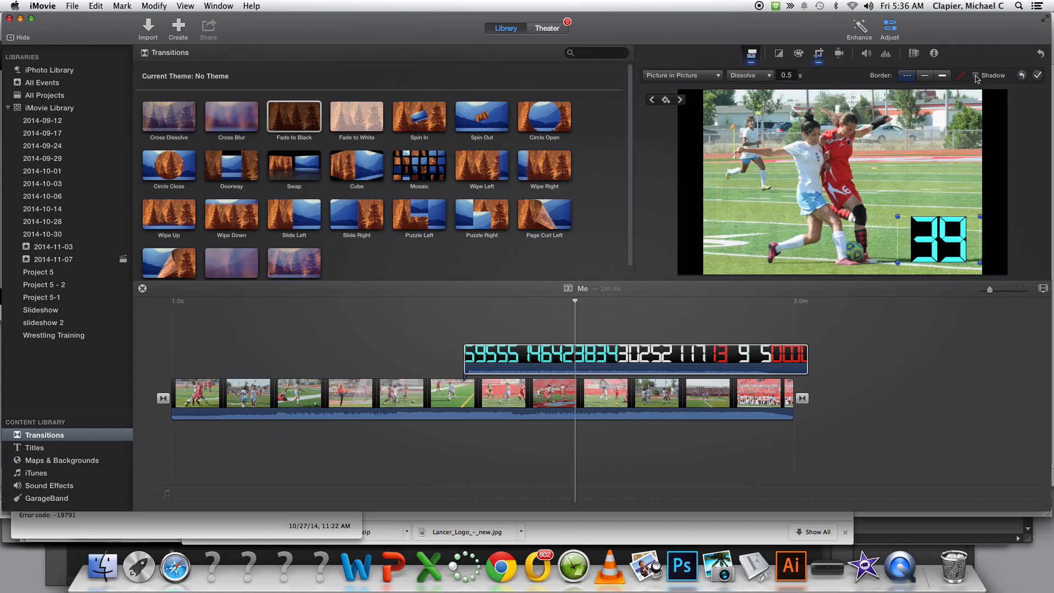
pyautogui.click(977, 76)
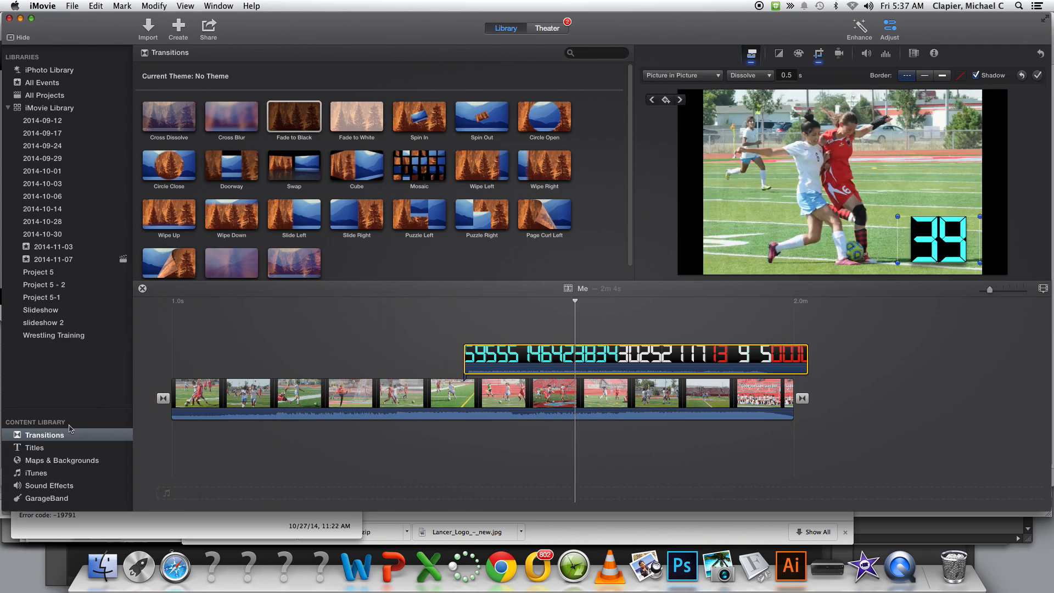
# Step: Browse the title styles and add a Focus Lower Third title spanning the countdown clip in the timeline
pyautogui.click(34, 449)
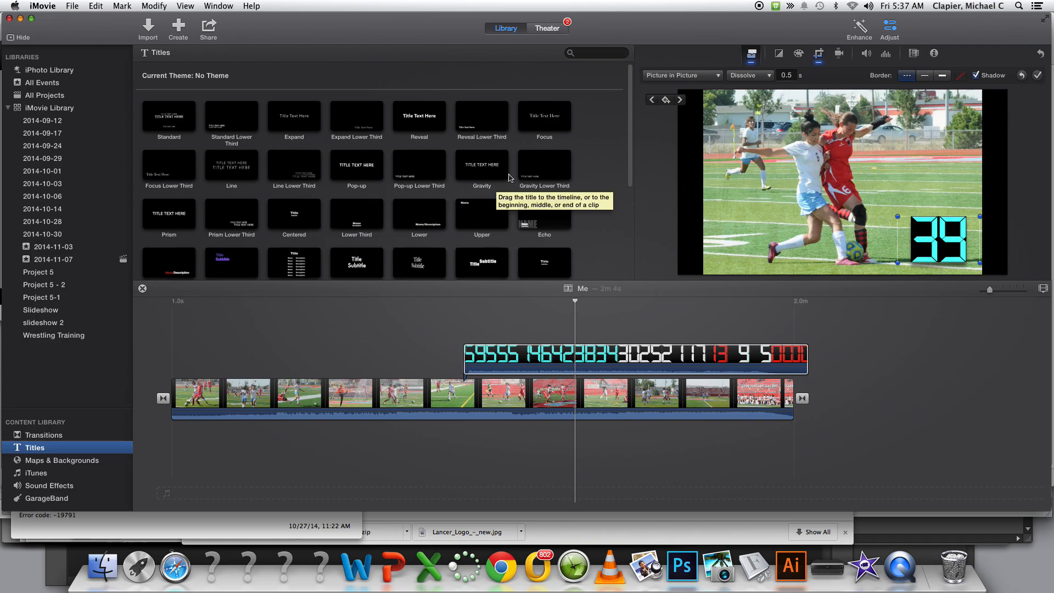
pyautogui.click(249, 179)
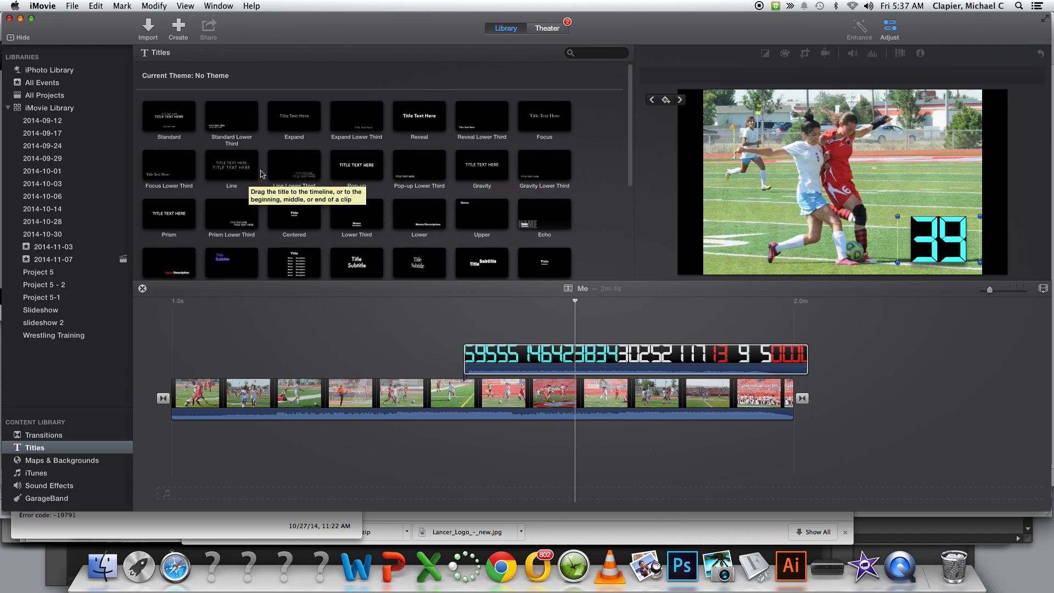
pyautogui.scroll(-2, 297, 189)
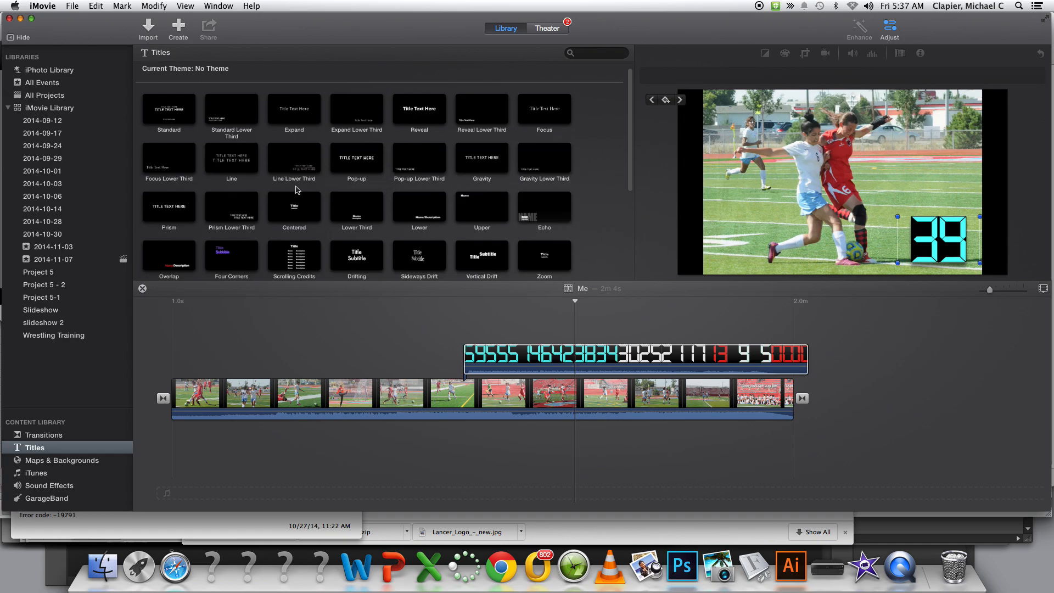
pyautogui.scroll(-3, 294, 189)
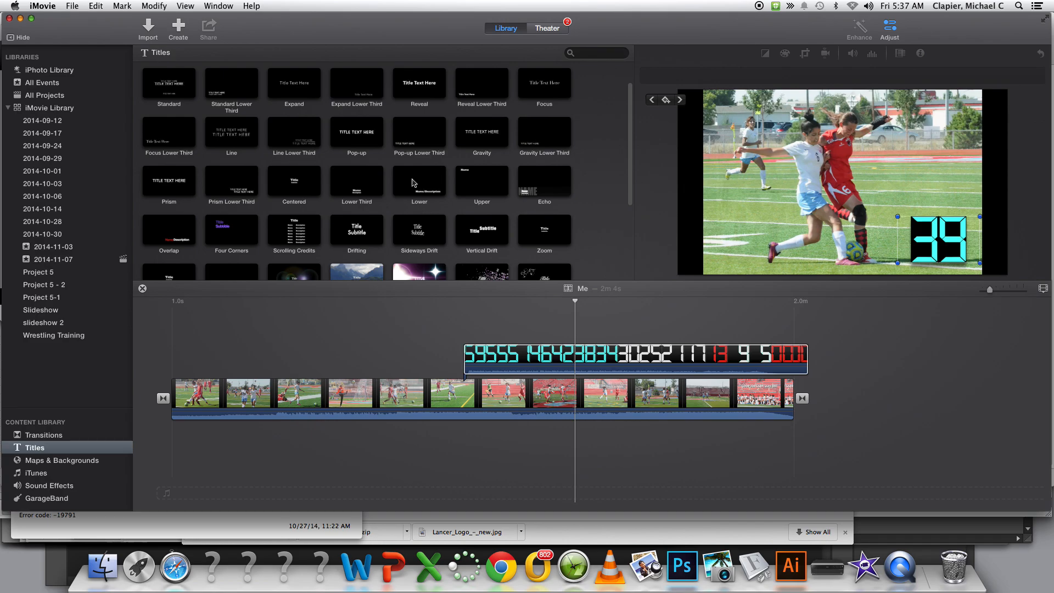
pyautogui.scroll(2, 601, 230)
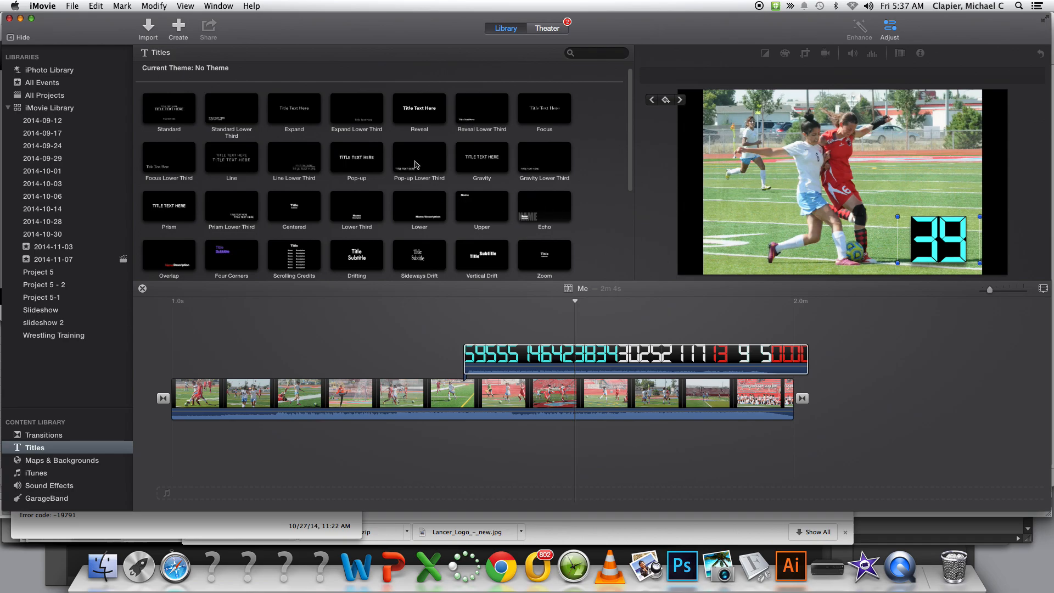
pyautogui.click(386, 183)
pyautogui.click(175, 170)
pyautogui.moveTo(175, 170)
pyautogui.mouseDown()
pyautogui.moveTo(164, 168)
pyautogui.moveTo(307, 204)
pyautogui.moveTo(468, 337)
pyautogui.moveTo(808, 356)
pyautogui.mouseUp()
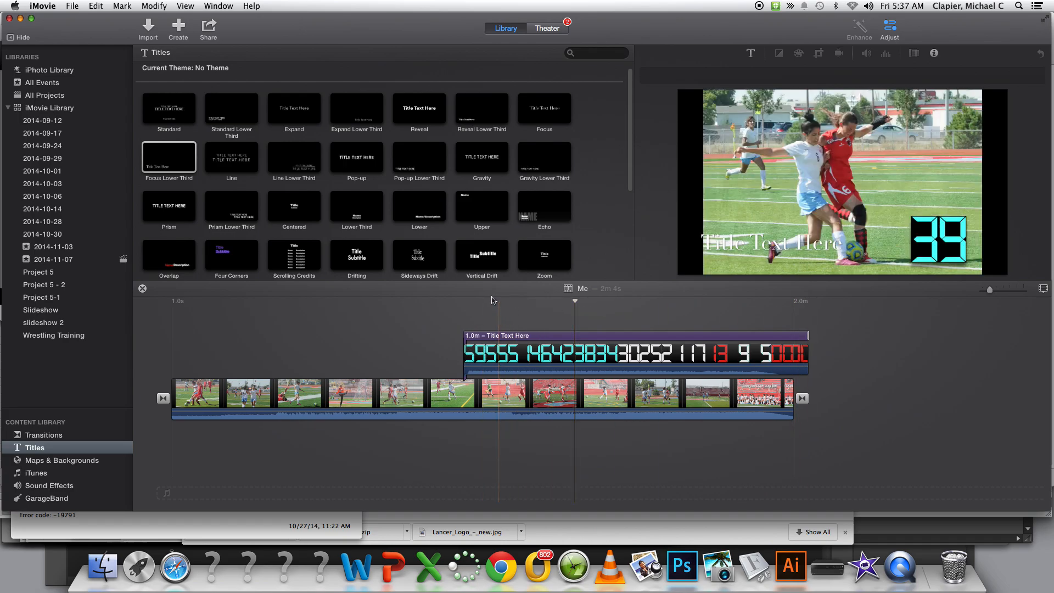
# Step: Replace the placeholder text of the Focus Lower Third title with "GTV Will Start in"
pyautogui.click(492, 314)
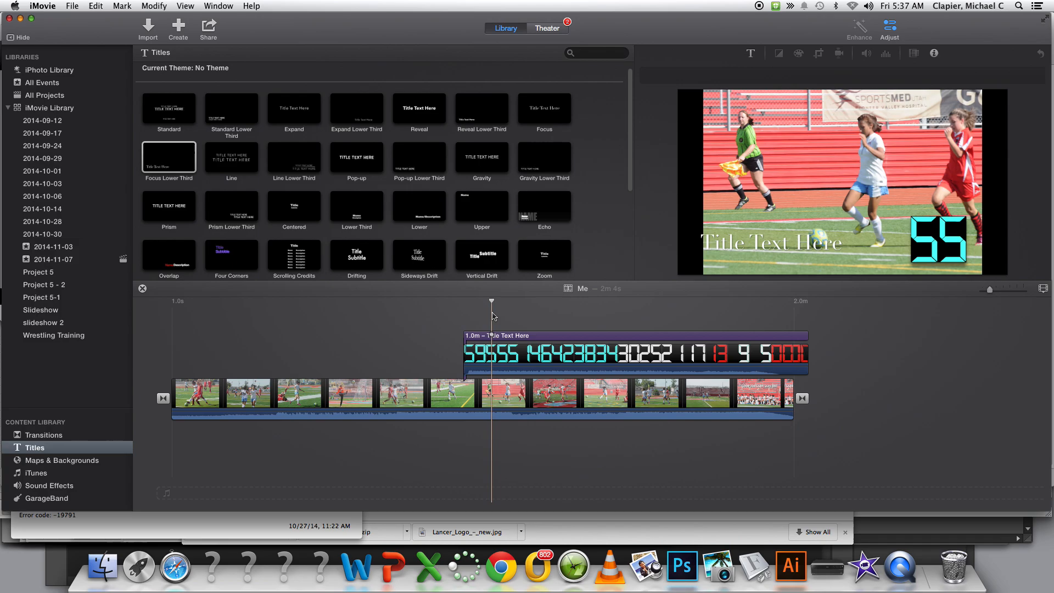
pyautogui.click(501, 339)
pyautogui.doubleClick(501, 339)
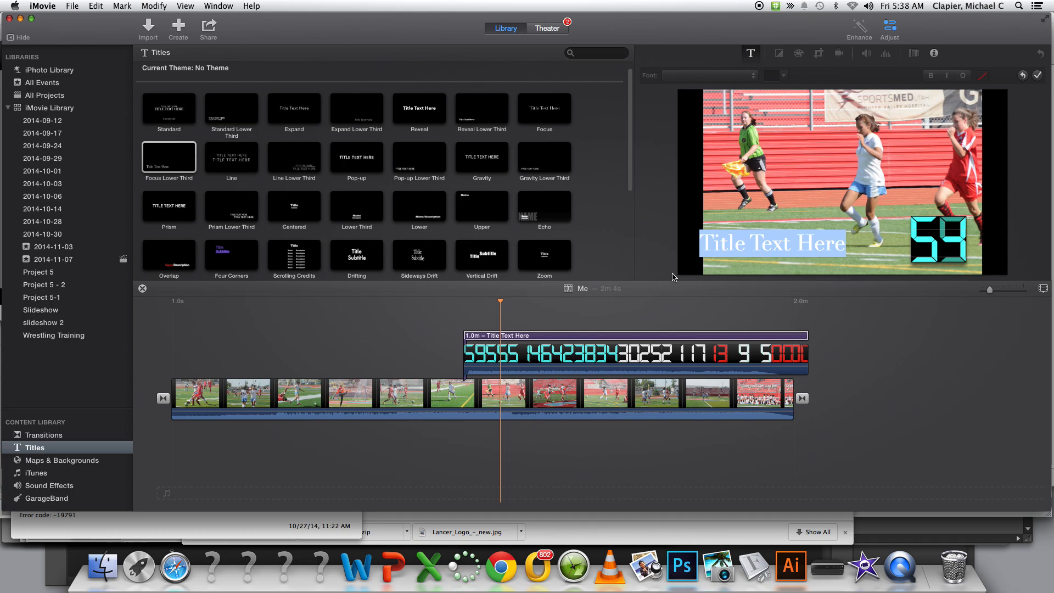
pyautogui.write('GTV')
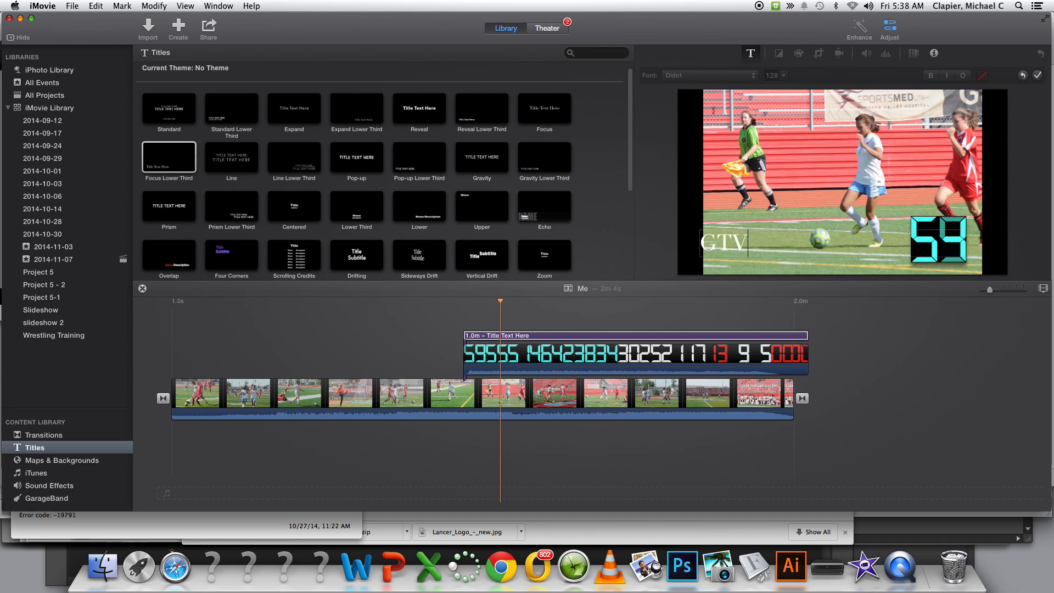
pyautogui.write(' Will Start')
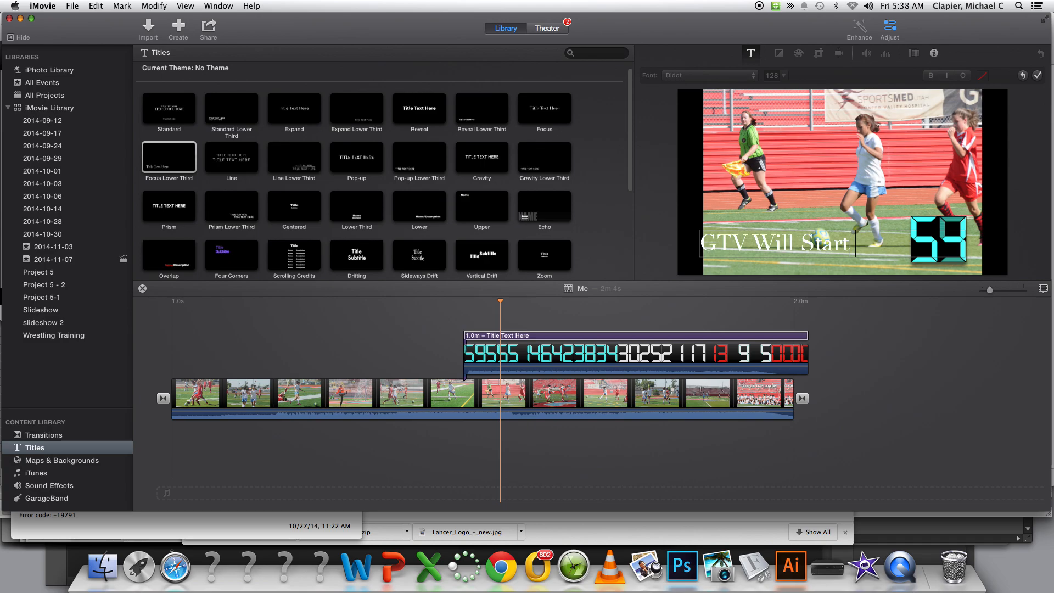
pyautogui.write(' in')
# Step: Try to restyle the title text and indent it with leading spaces toward the countdown
pyautogui.moveTo(701, 242); pyautogui.dragTo(877, 261)
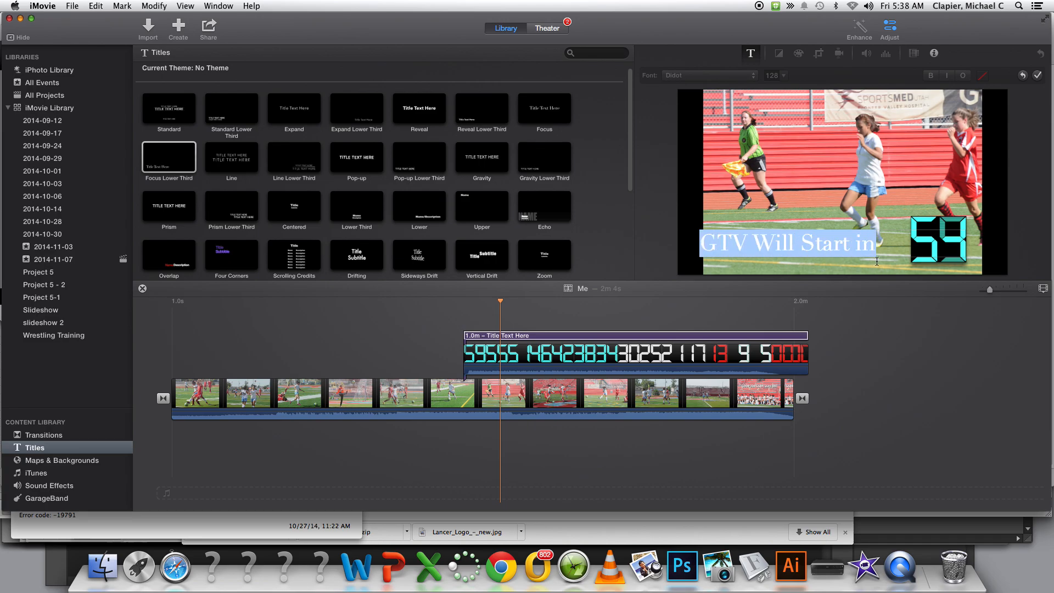
pyautogui.click(744, 76)
pyautogui.click(708, 244)
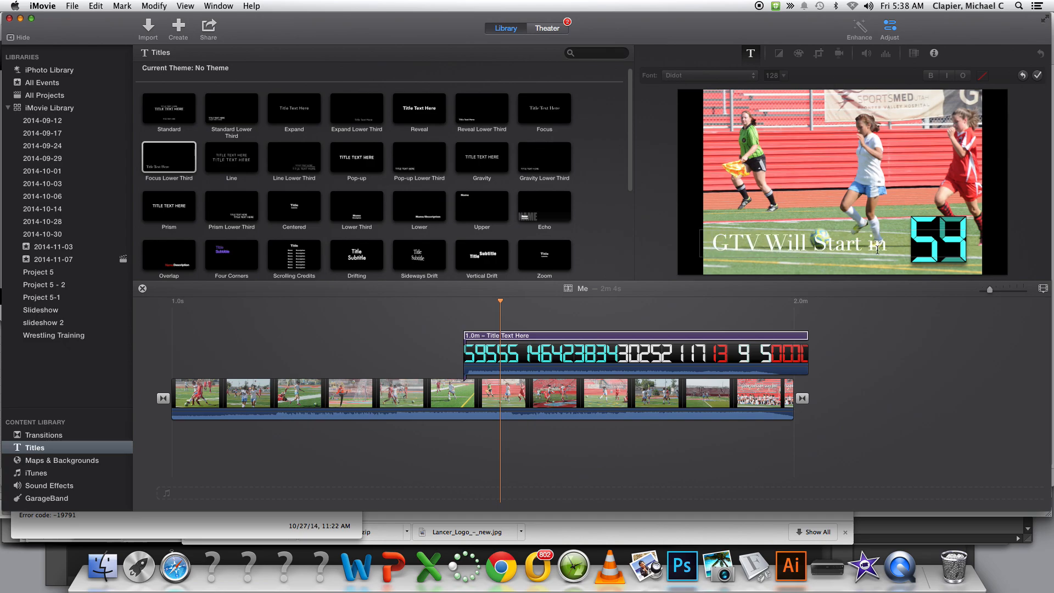
pyautogui.moveTo(890, 245); pyautogui.dragTo(693, 231)
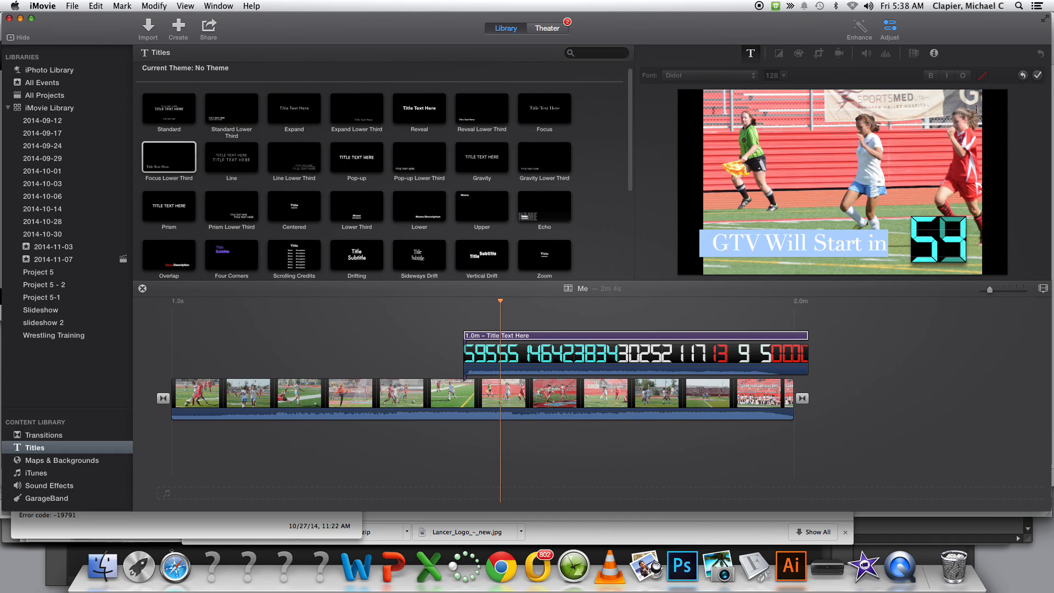
pyautogui.click(985, 77)
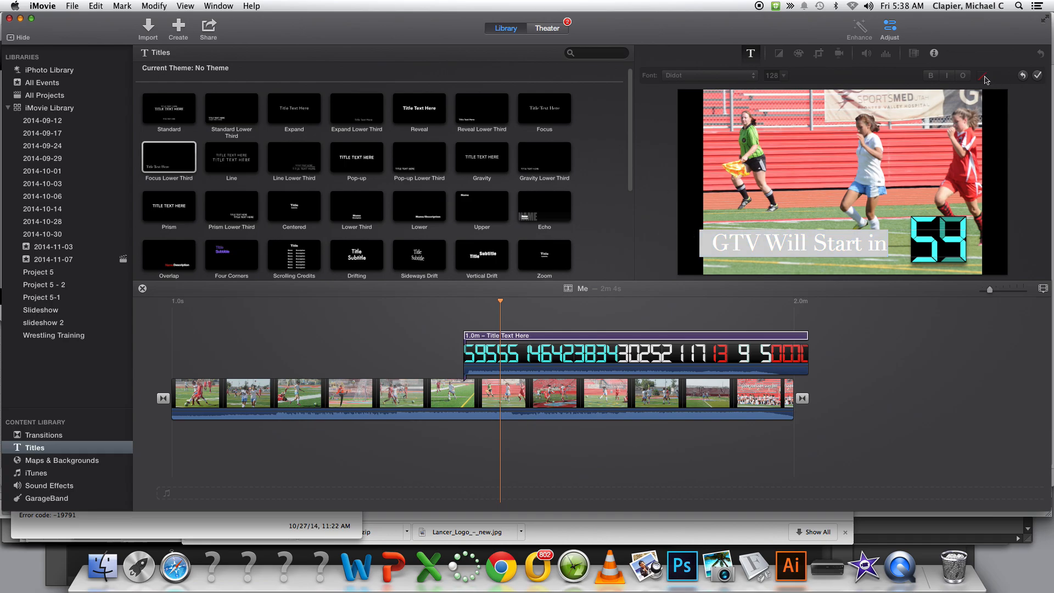
# Step: Delete the Focus Lower Third title and add a Pop-up Lower Third title spanning the countdown clip instead
pyautogui.click(523, 336)
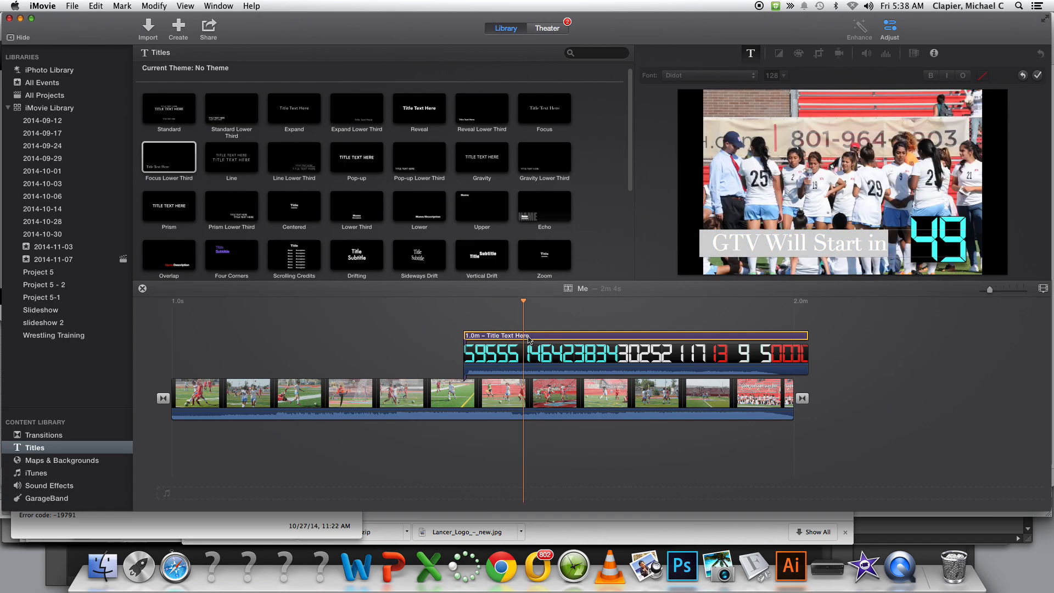
pyautogui.press('Delete')
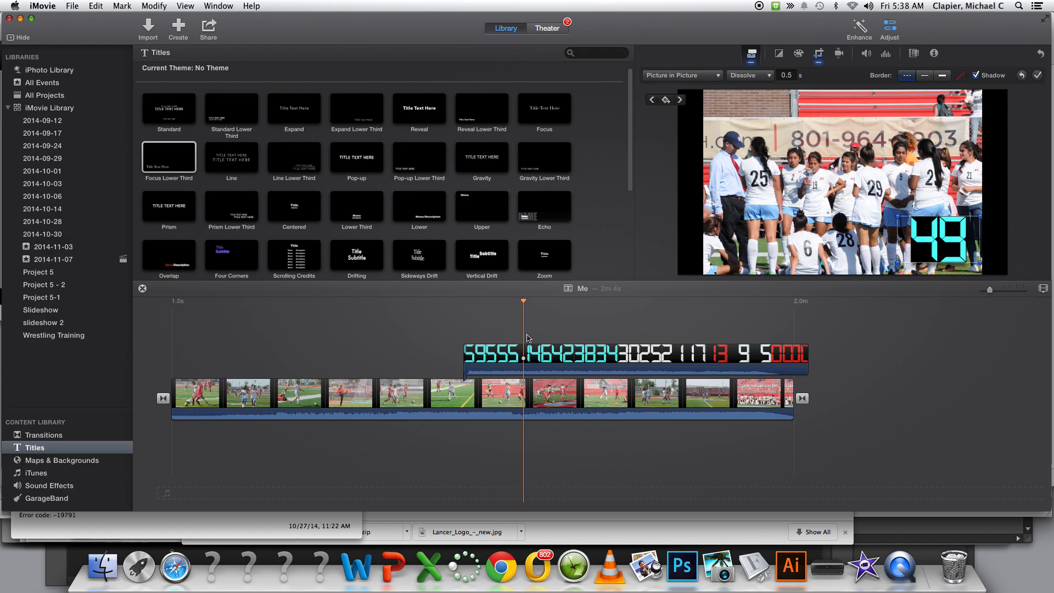
pyautogui.click(419, 172)
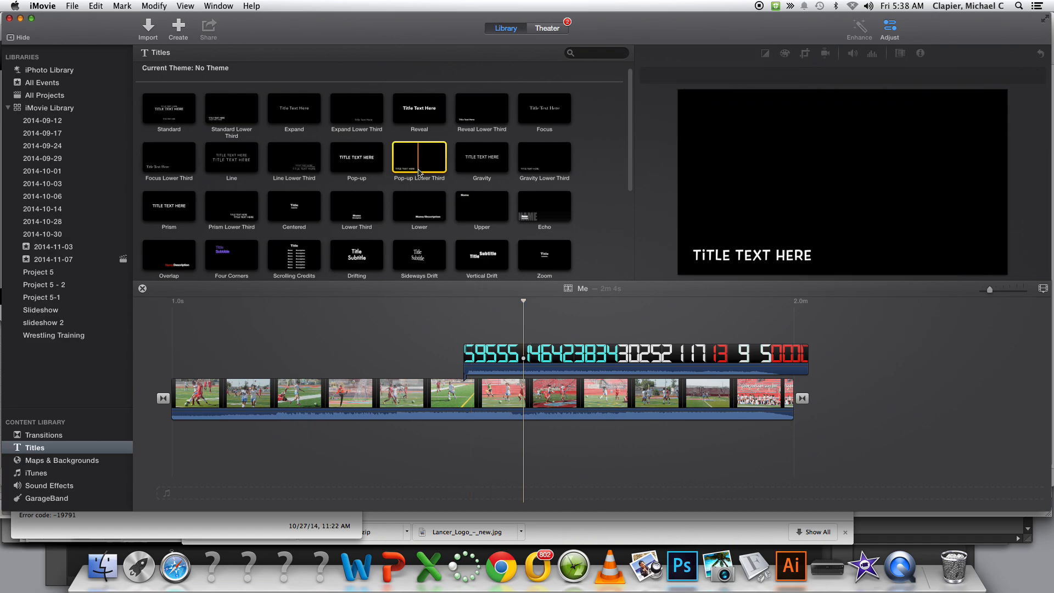
pyautogui.moveTo(475, 267); pyautogui.dragTo(802, 345)
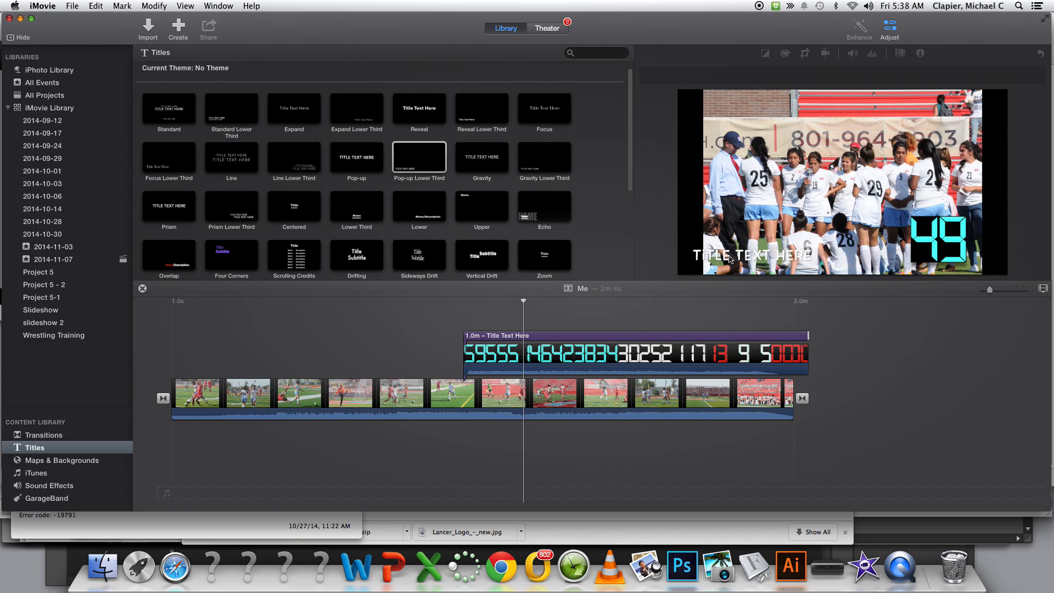
# Step: Replace the Pop-up Lower Third title's placeholder text with "GTV Will Start in"
pyautogui.doubleClick(729, 258)
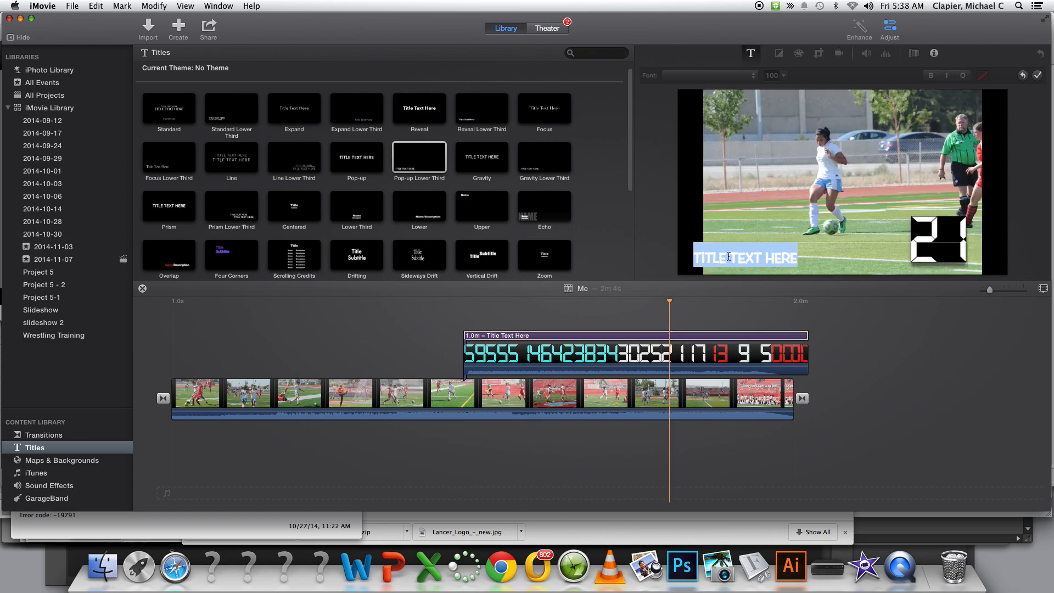
pyautogui.write('GY')
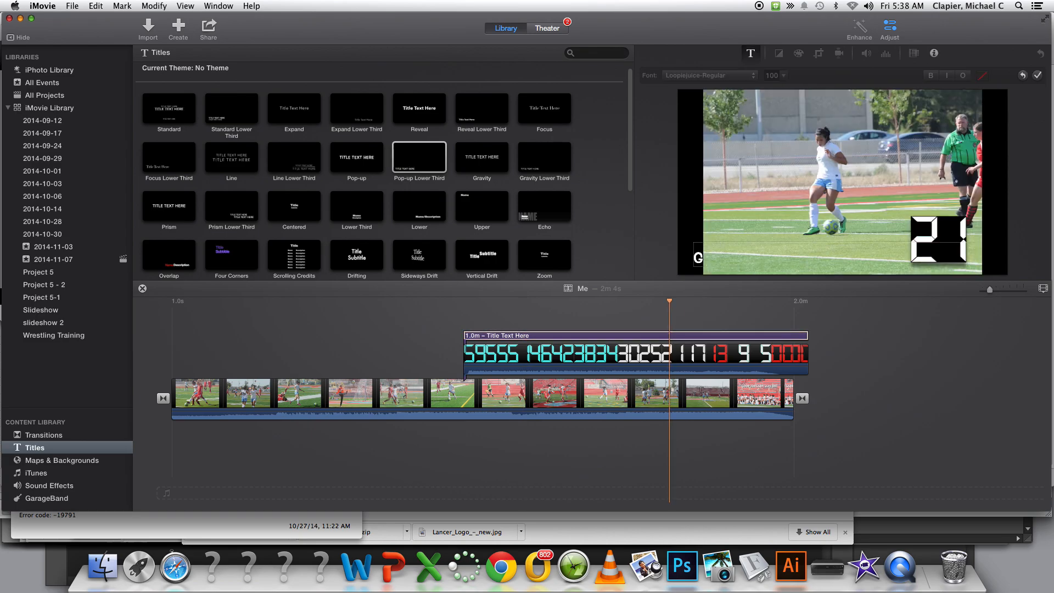
pyautogui.press('BackSpace')
pyautogui.write('TV')
pyautogui.write(' WiLL WT')
pyautogui.write('AI')
pyautogui.press('BackSpace')
pyautogui.press('BackSpace')
pyautogui.press('BackSpace')
pyautogui.press('BackSpace')
pyautogui.write('START iN')
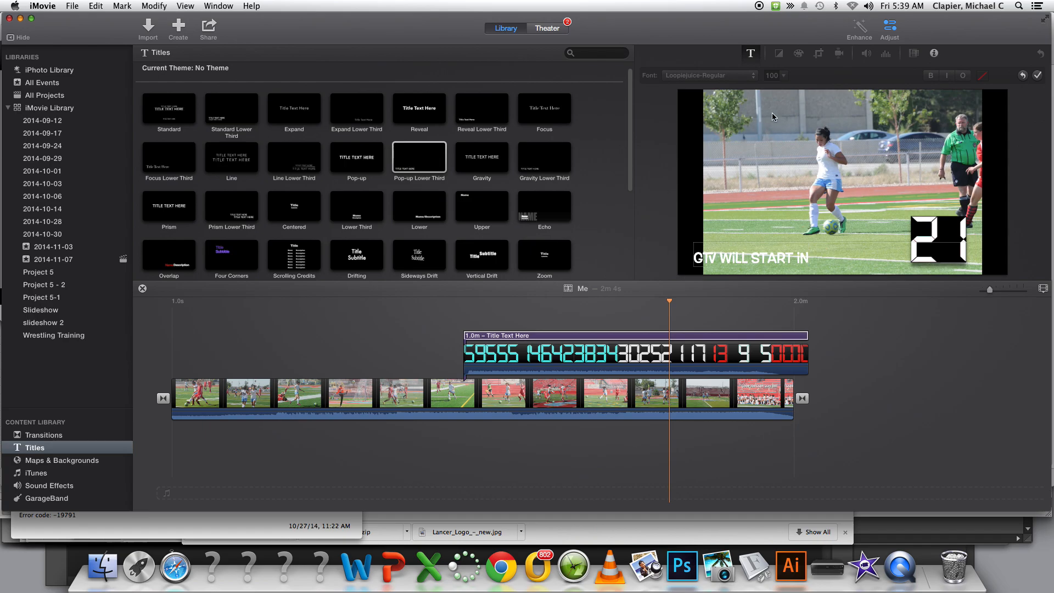
# Step: Try to change the font and color of the "GTV Will Start in" title text
pyautogui.click(760, 260)
pyautogui.moveTo(809, 258); pyautogui.dragTo(689, 248)
pyautogui.click(724, 76)
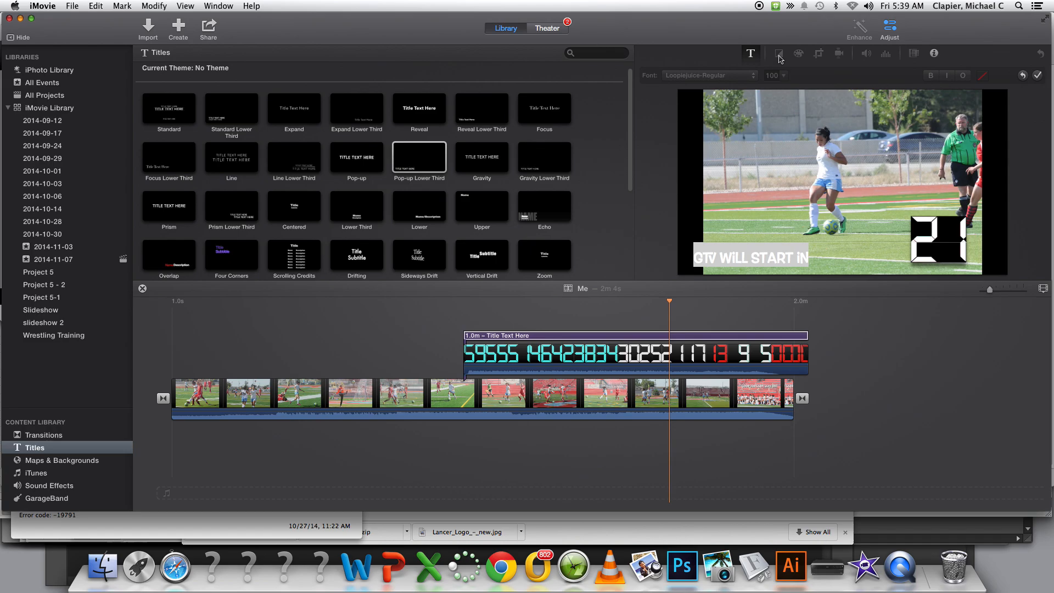
pyautogui.click(754, 55)
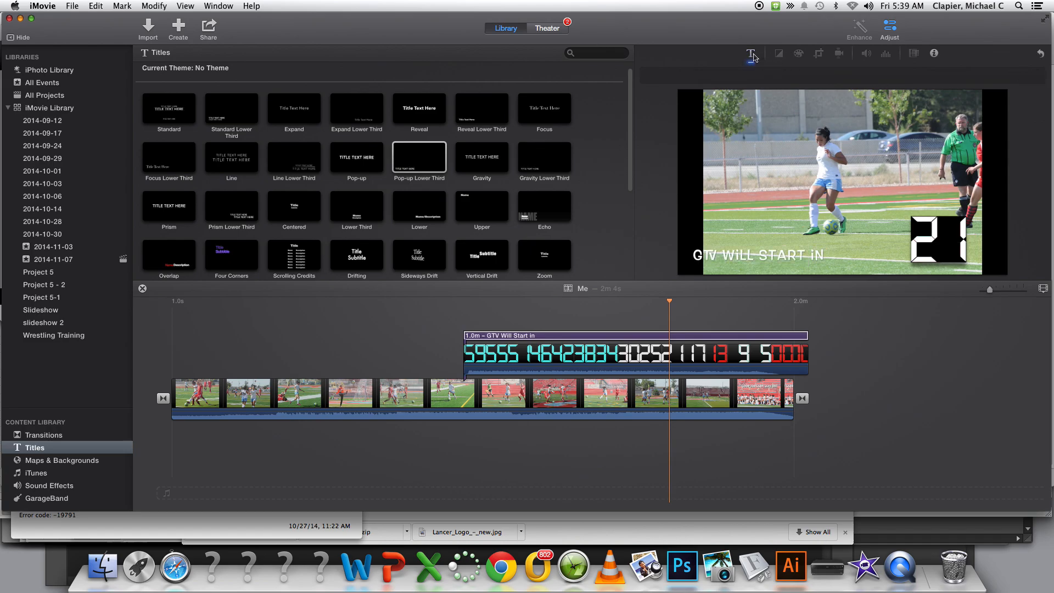
pyautogui.click(753, 57)
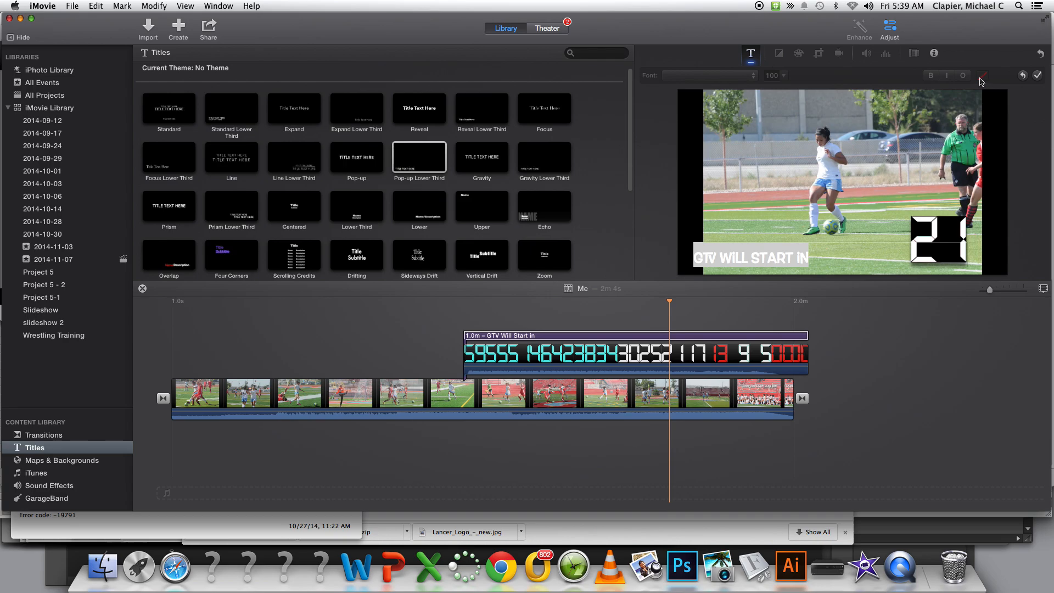
pyautogui.click(832, 273)
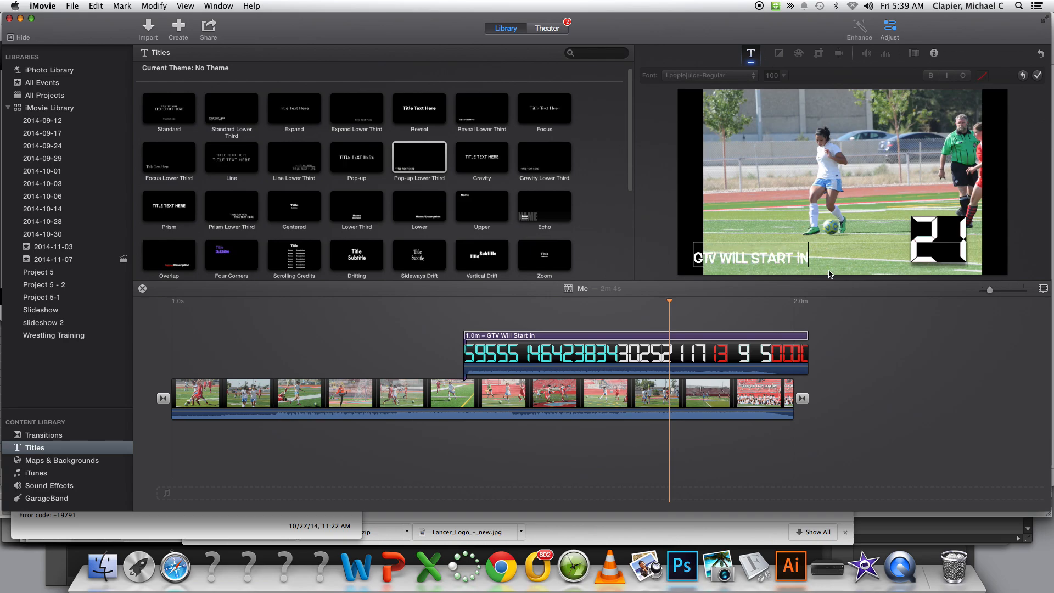
# Step: Indent the title text with leading spaces to move it beside the countdown, and preview the placement
pyautogui.click(708, 257)
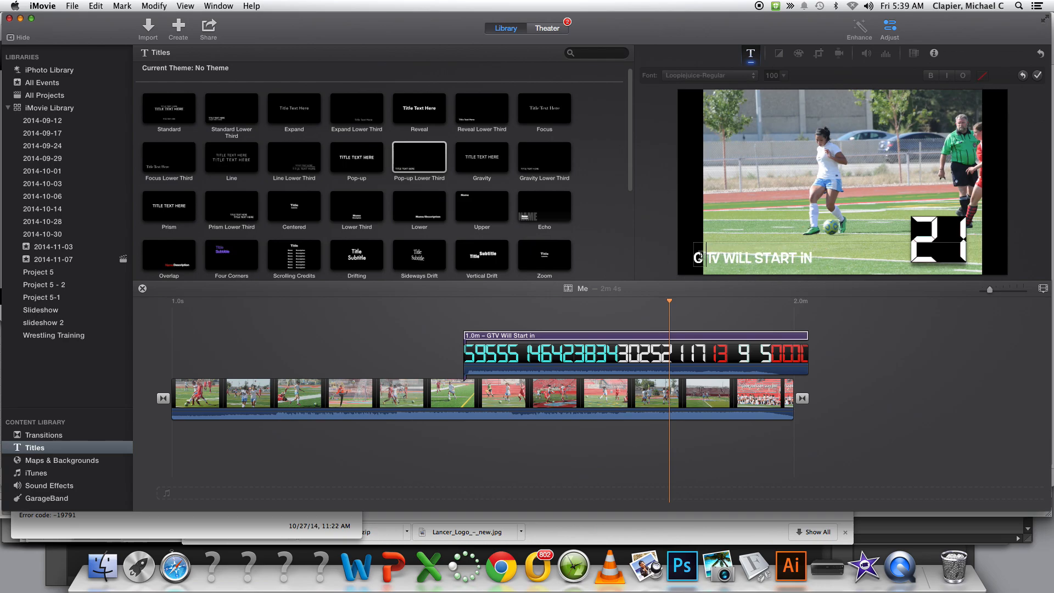
pyautogui.press('BackSpace')
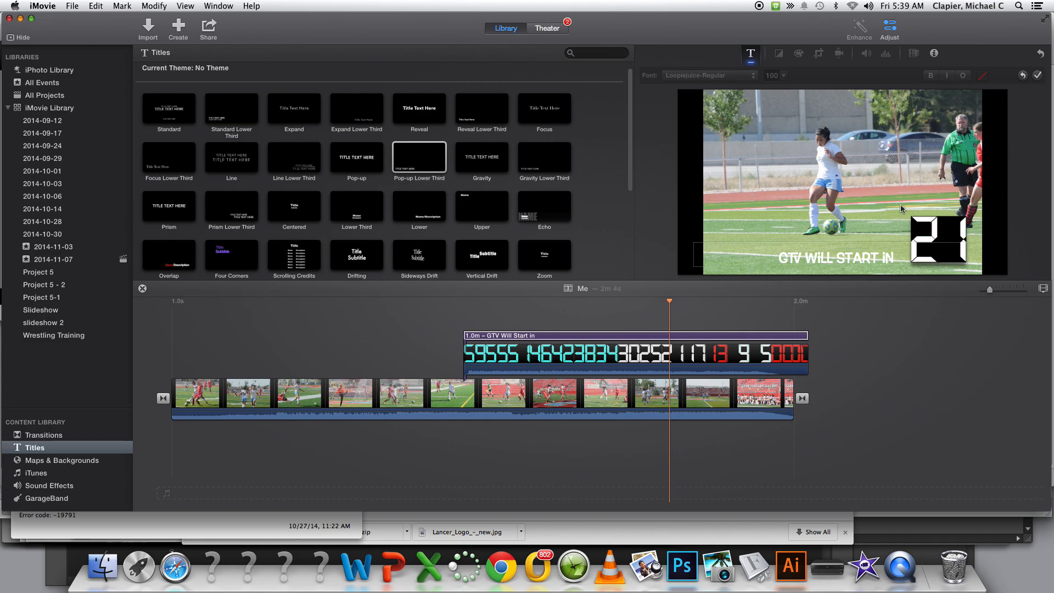
pyautogui.press('space')
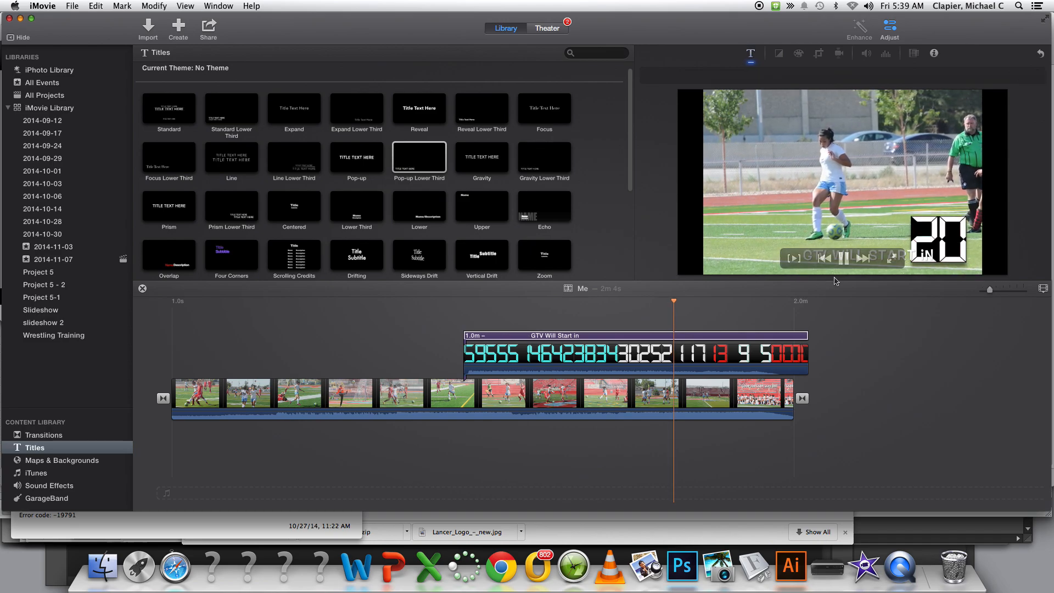
pyautogui.click(845, 259)
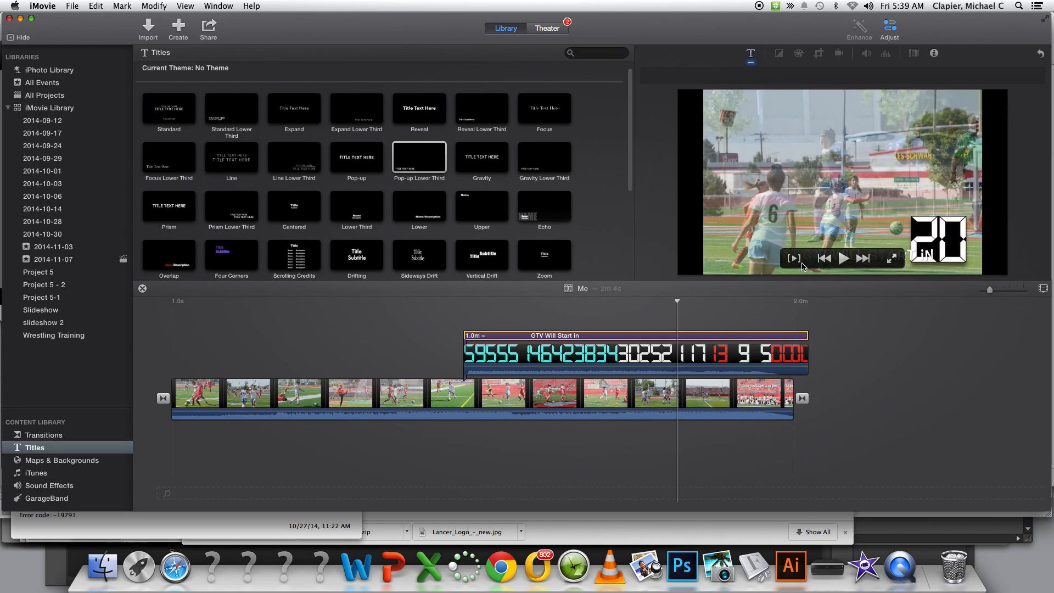
# Step: Remove a few leading spaces from the title so its text ends just before the countdown digits
pyautogui.click(633, 355)
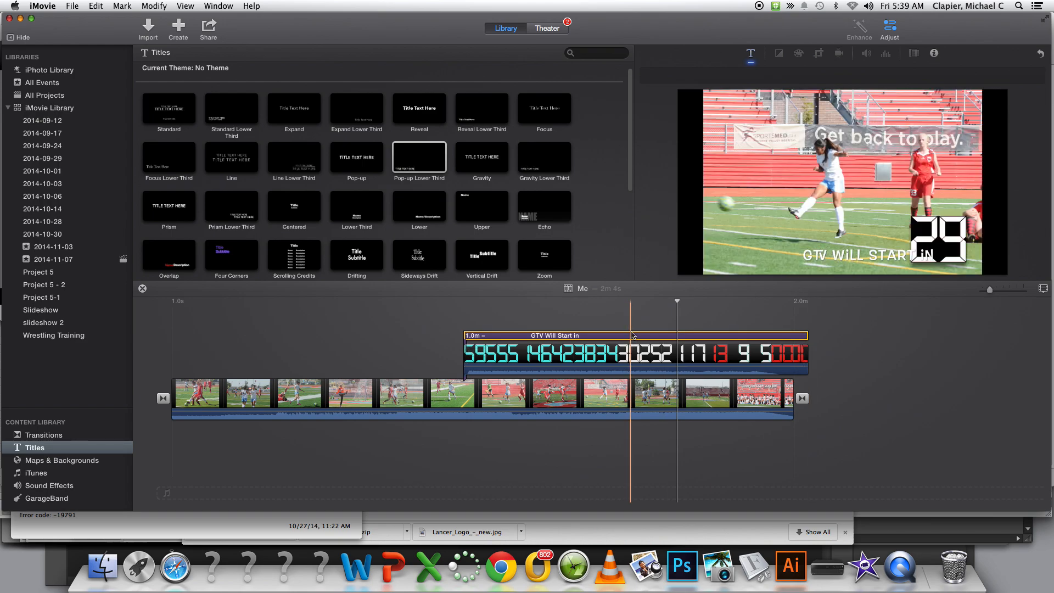
pyautogui.click(799, 258)
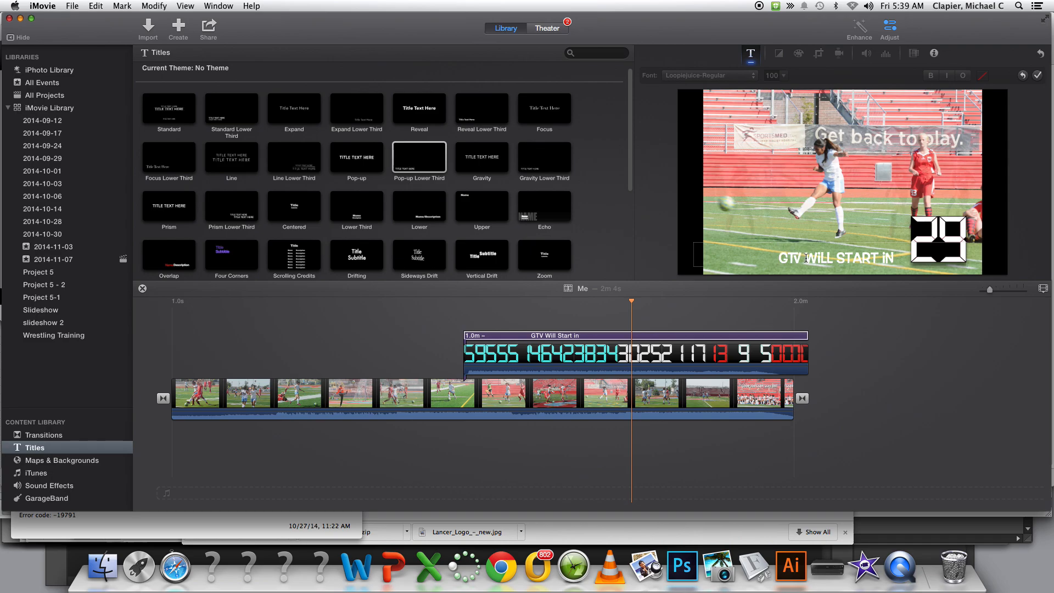
pyautogui.press('BackSpace')
pyautogui.press('BackSpace')
pyautogui.press('BackSpace')
pyautogui.press('BackSpace')
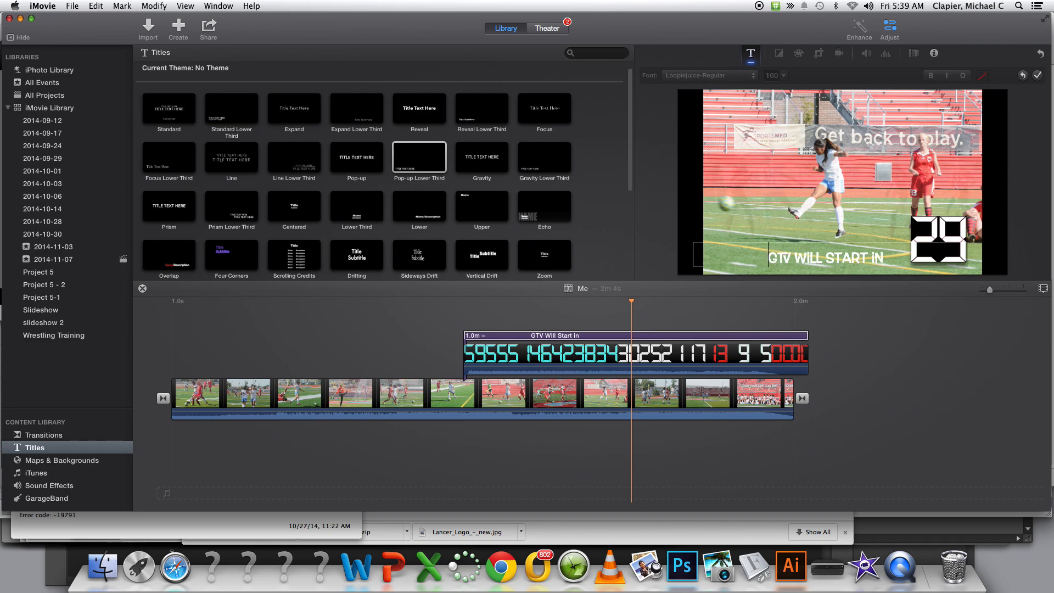
pyautogui.press('BackSpace')
pyautogui.press('BackSpace')
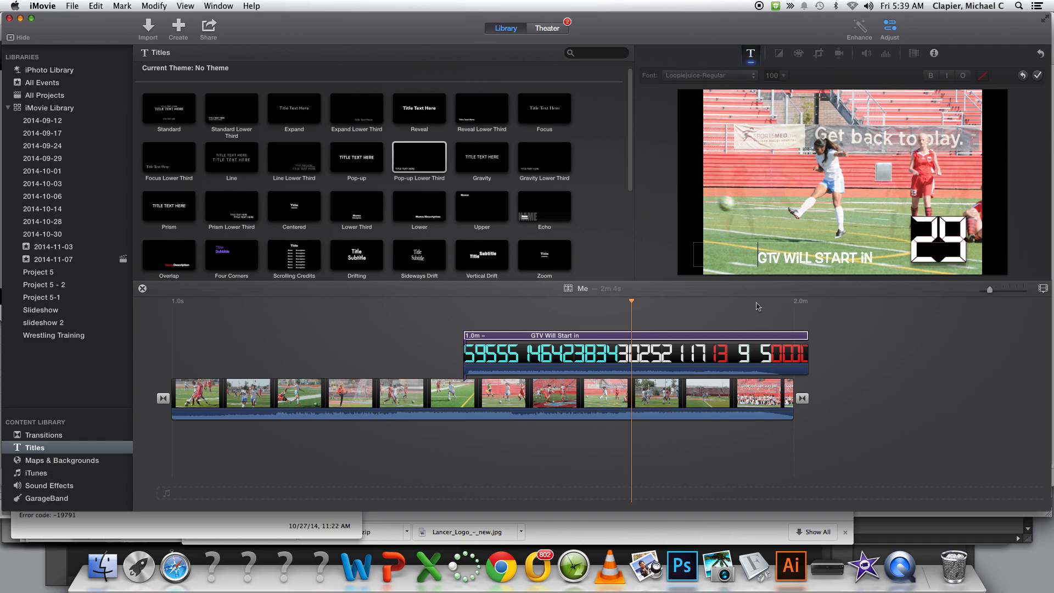
pyautogui.click(839, 347)
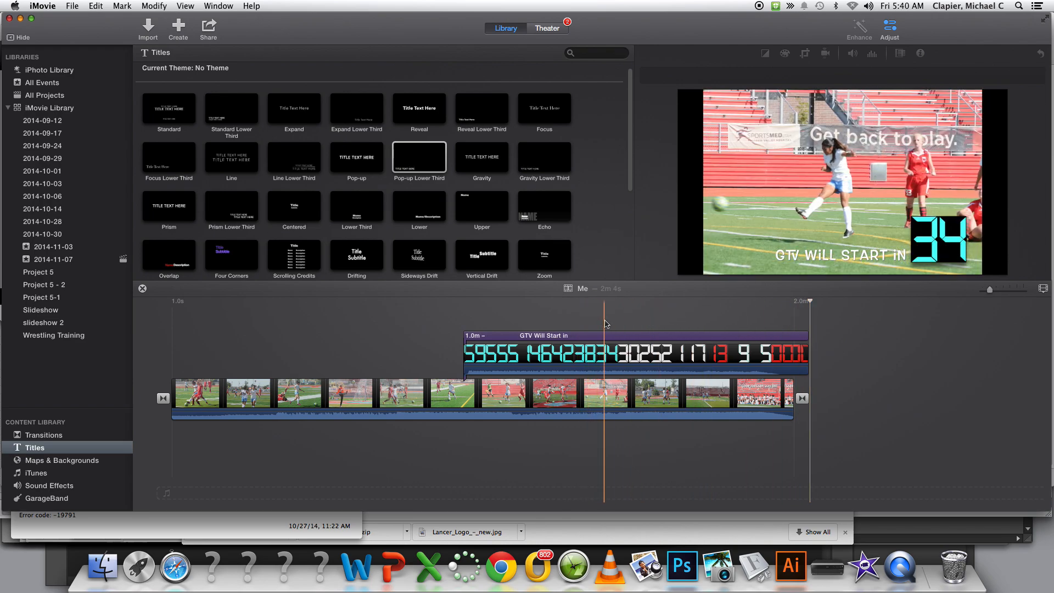
# Step: Play the ending, lengthen the fade-out at the end of the countdown clip, and try trimming the title's end
pyautogui.press('space')
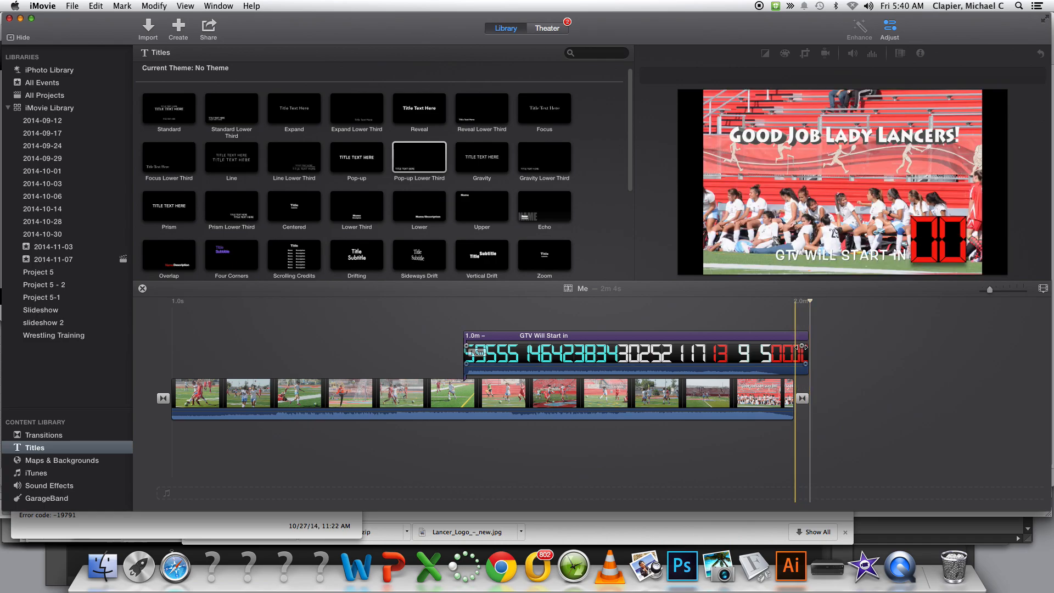
pyautogui.moveTo(796, 347); pyautogui.dragTo(795, 346)
pyautogui.press('space')
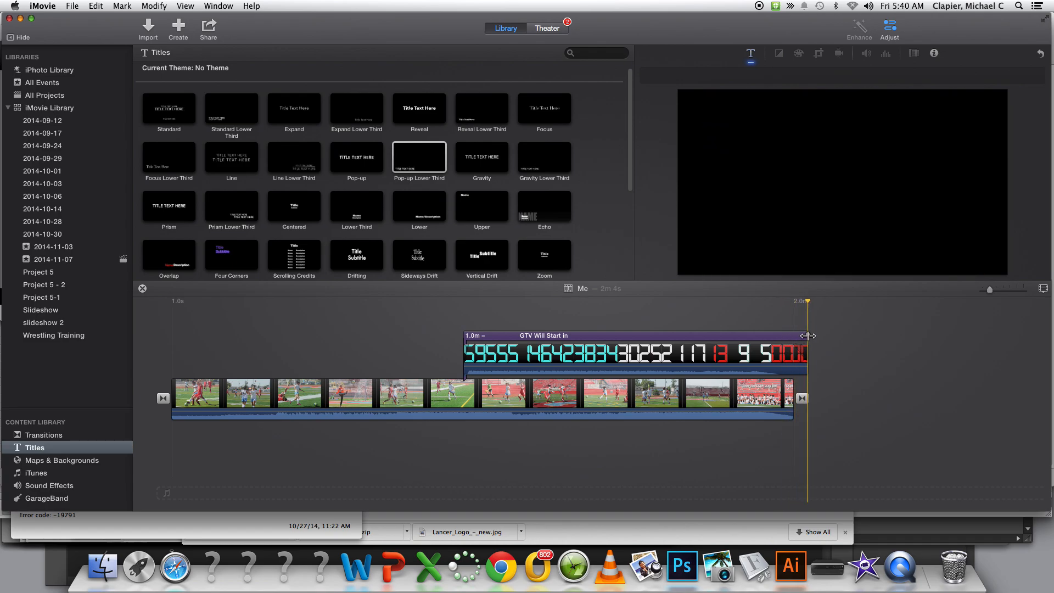
pyautogui.moveTo(808, 336)
pyautogui.mouseDown()
pyautogui.moveTo(794, 336)
pyautogui.moveTo(806, 340)
pyautogui.mouseUp()
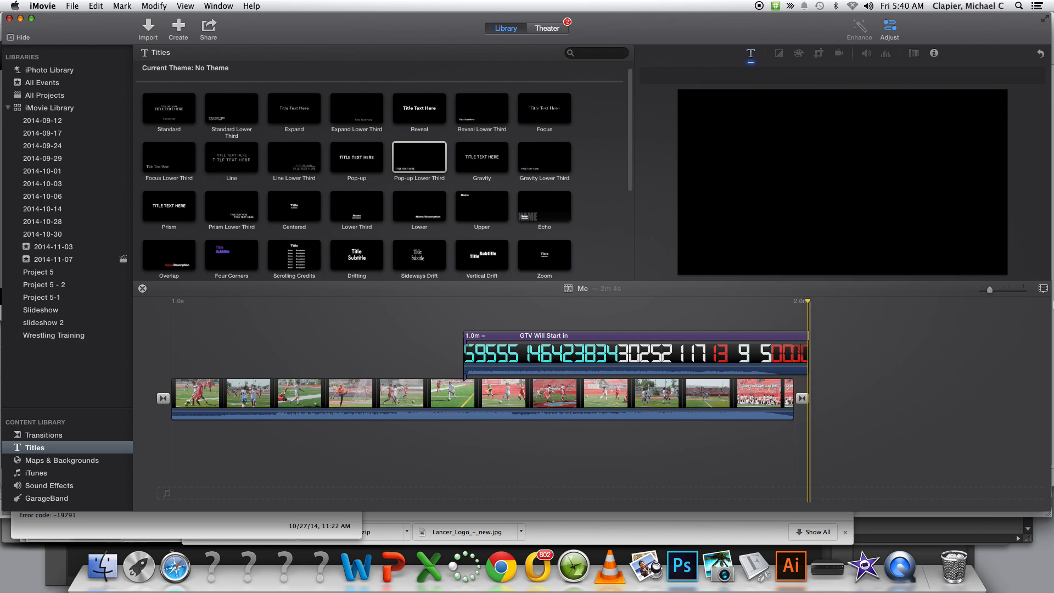
# Step: Try to add a Fade to Black transition at the end of the title above the countdown clip
pyautogui.click(1003, 291)
pyautogui.moveTo(1002, 295); pyautogui.dragTo(998, 297)
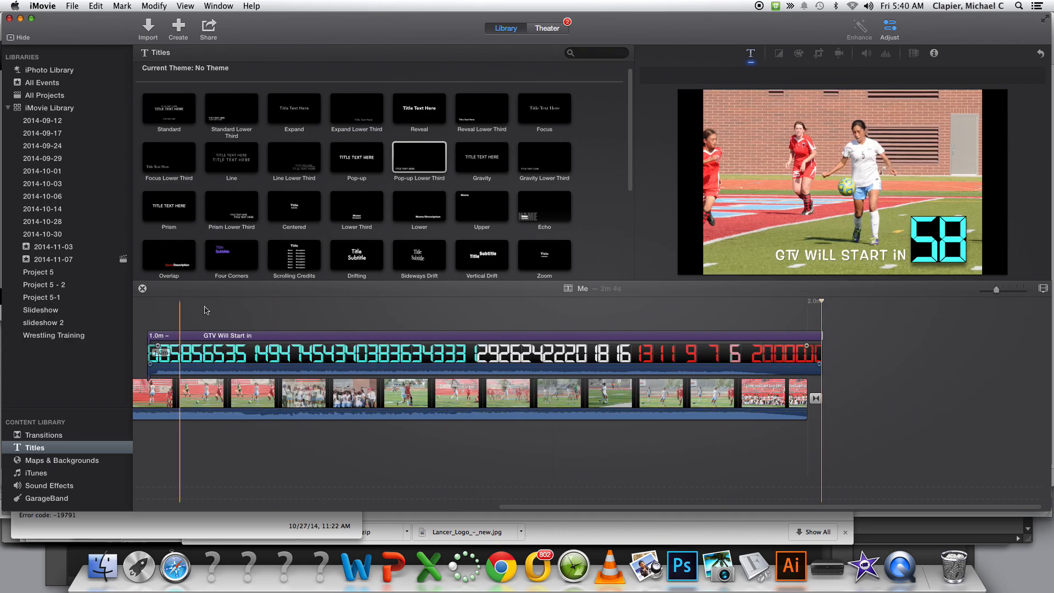
pyautogui.click(51, 435)
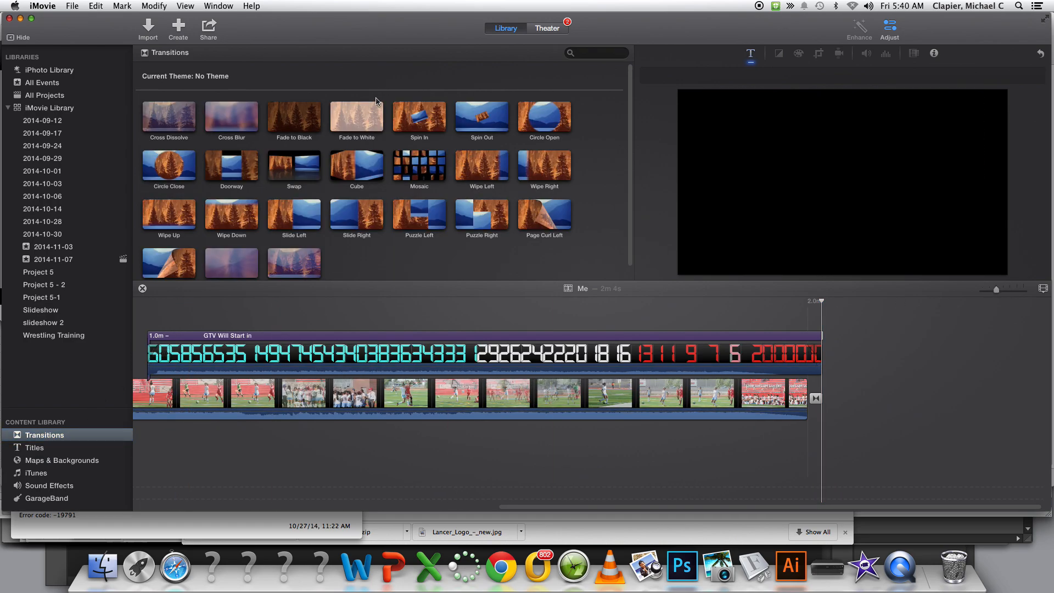
pyautogui.moveTo(303, 120); pyautogui.dragTo(838, 351)
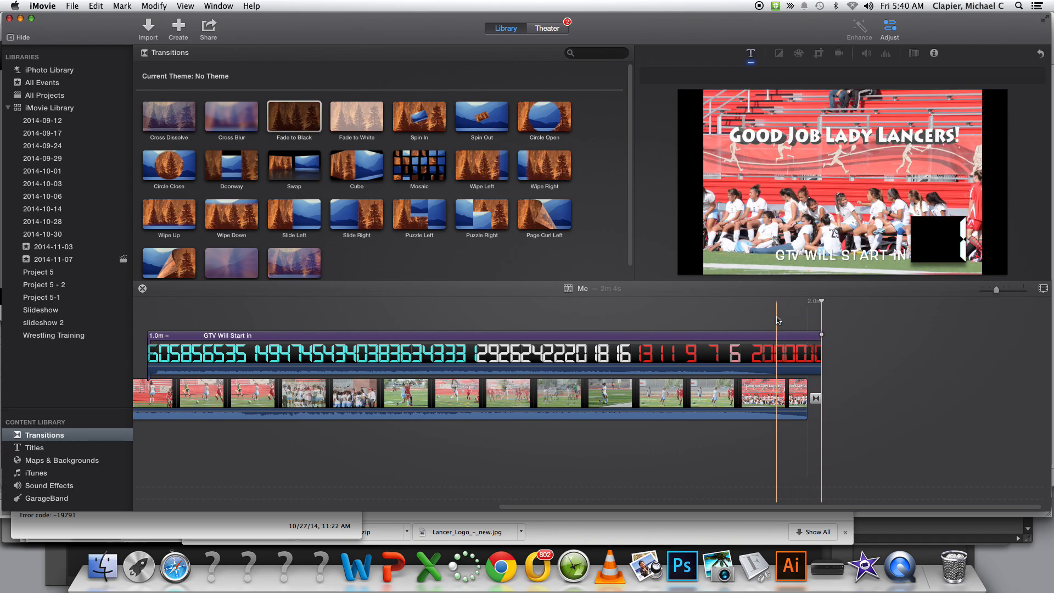
pyautogui.click(747, 320)
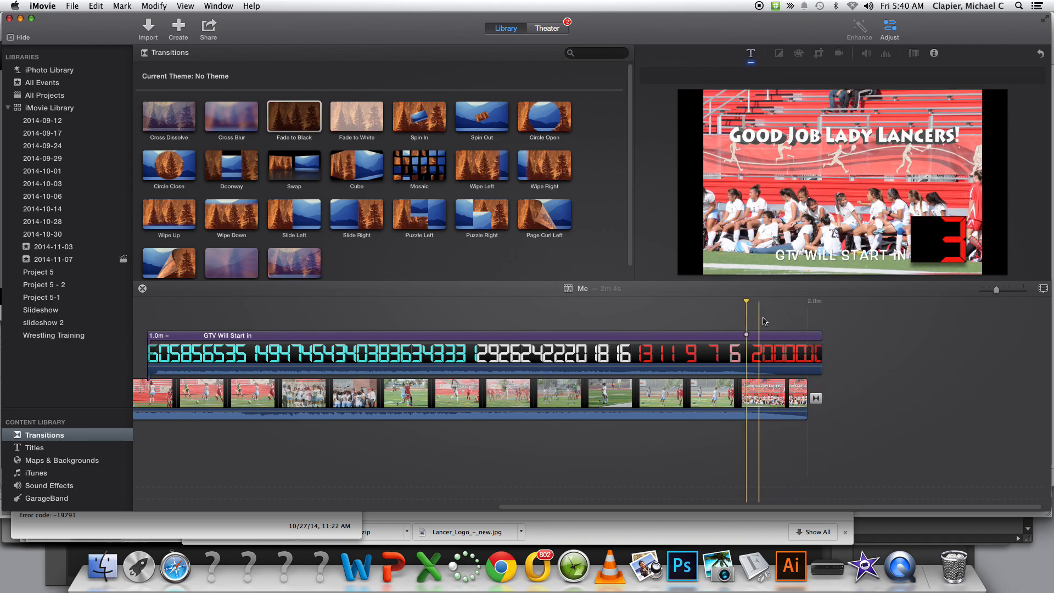
# Step: Append the GTV logo intro clip from the 2014-11-07 event to the end of the timeline and play the ending
pyautogui.click(874, 331)
pyautogui.press('space')
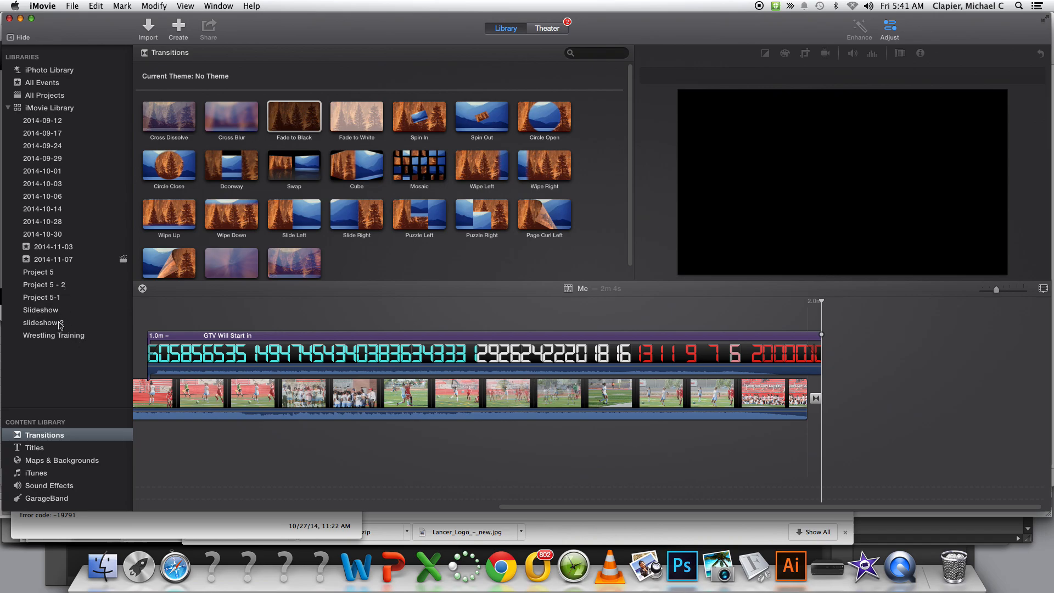
pyautogui.click(61, 260)
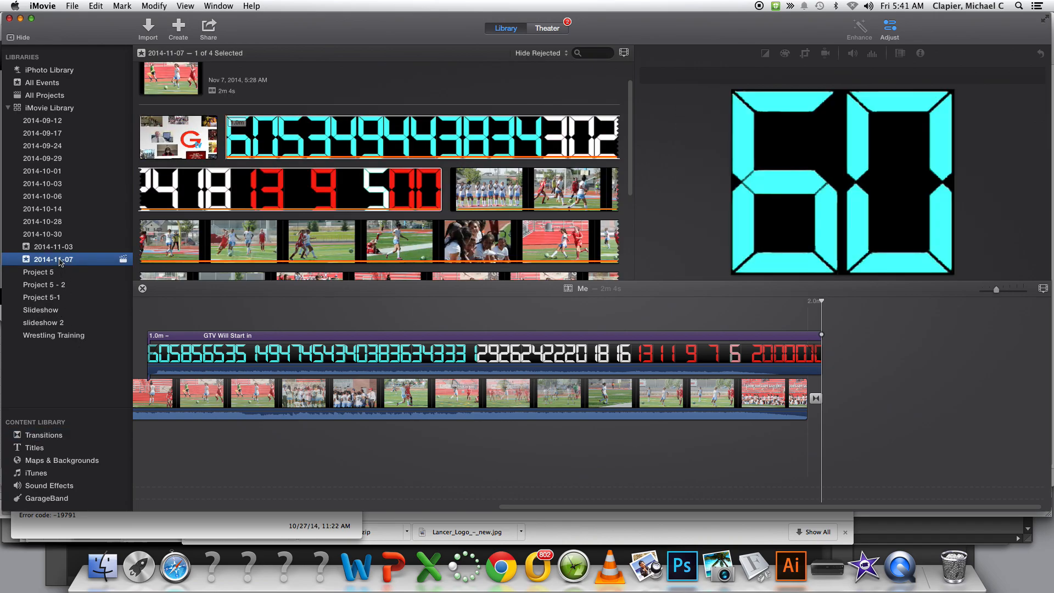
pyautogui.click(167, 144)
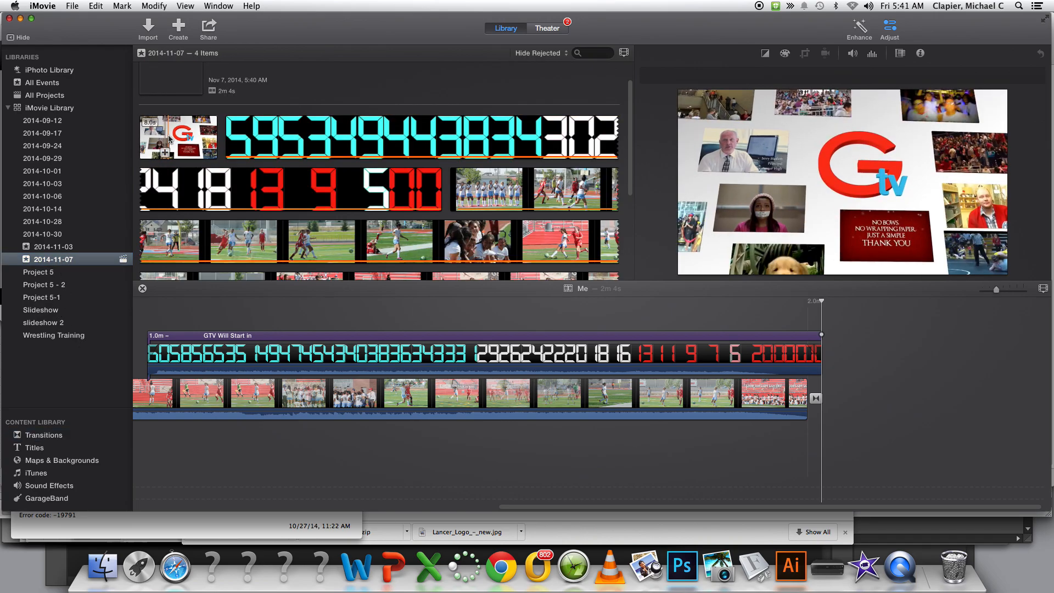
pyautogui.click(168, 135)
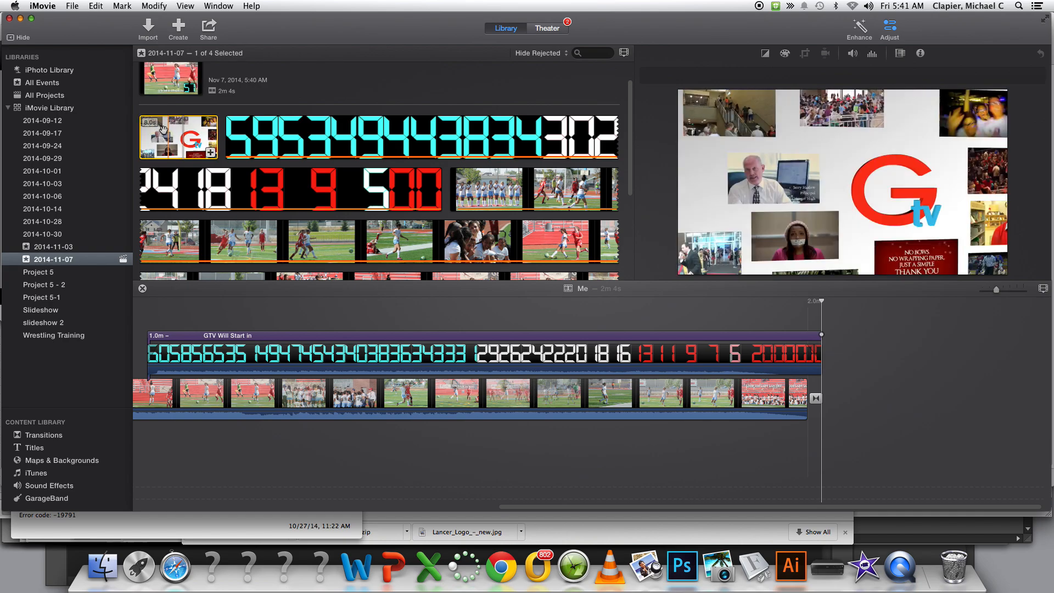
pyautogui.moveTo(161, 138); pyautogui.dragTo(852, 379)
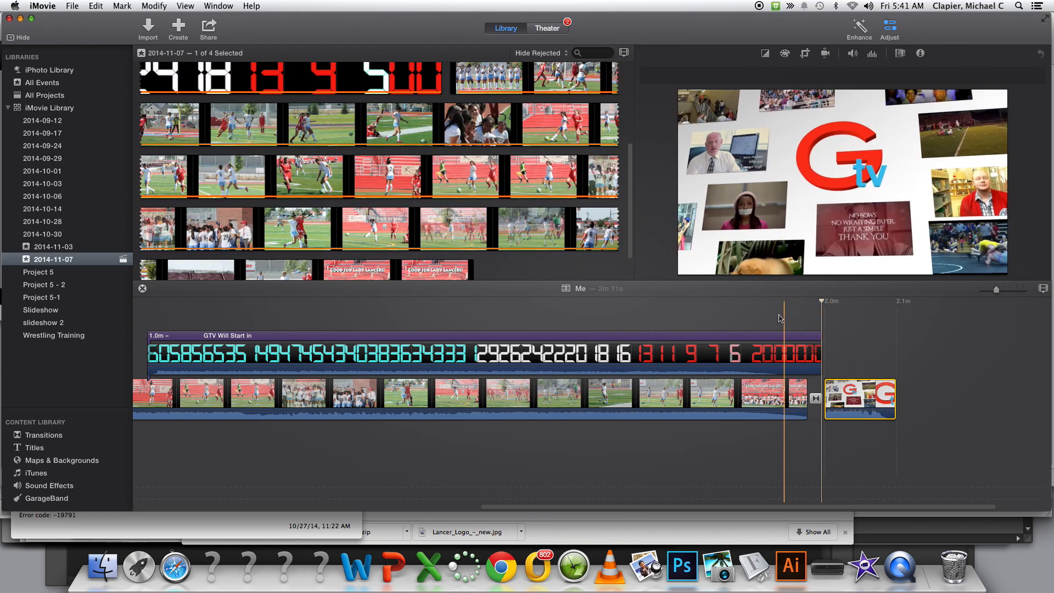
pyautogui.press('space')
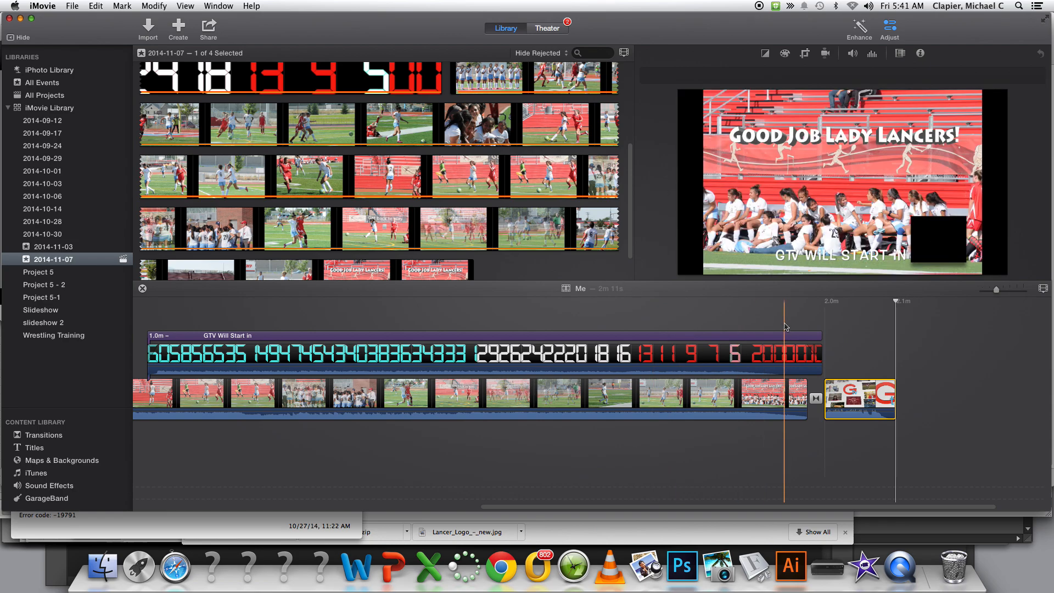
# Step: Export the project to a file named gtvintroby-coach in the Videos folder inside the coach's folder in Documents
pyautogui.click(211, 34)
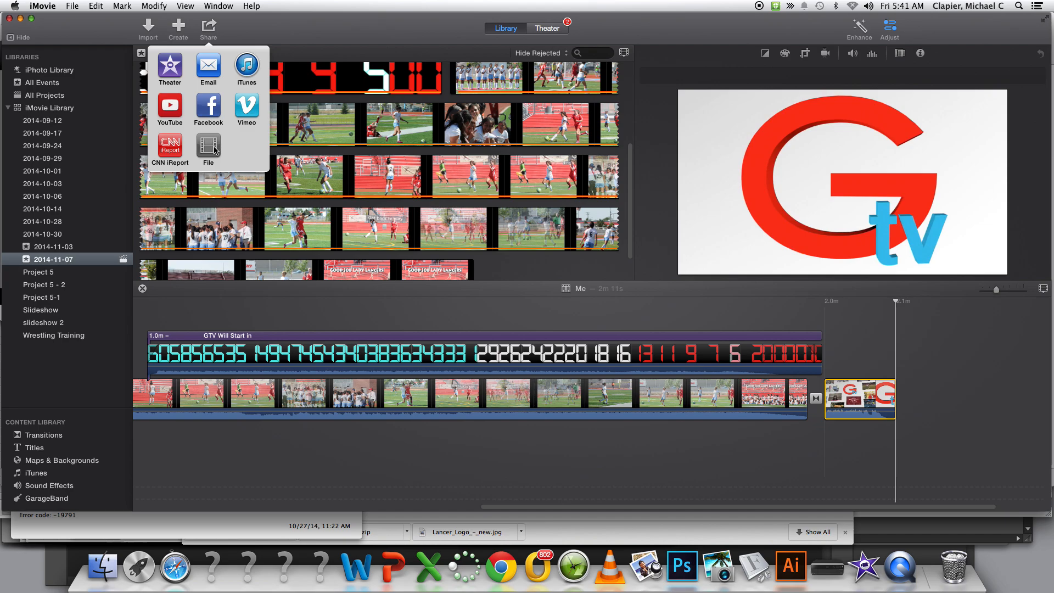
pyautogui.click(209, 146)
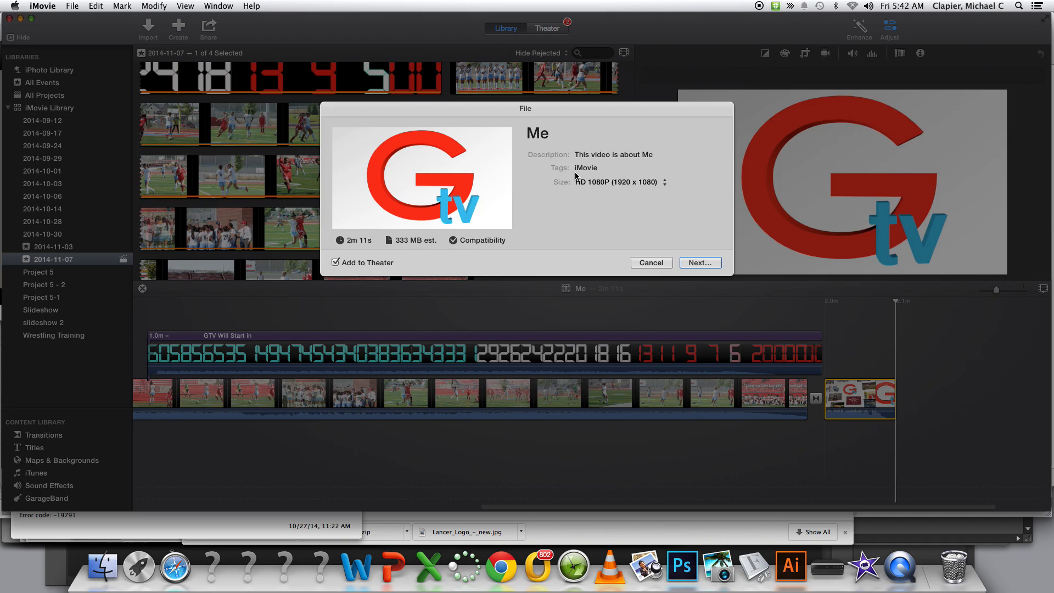
pyautogui.press('Return')
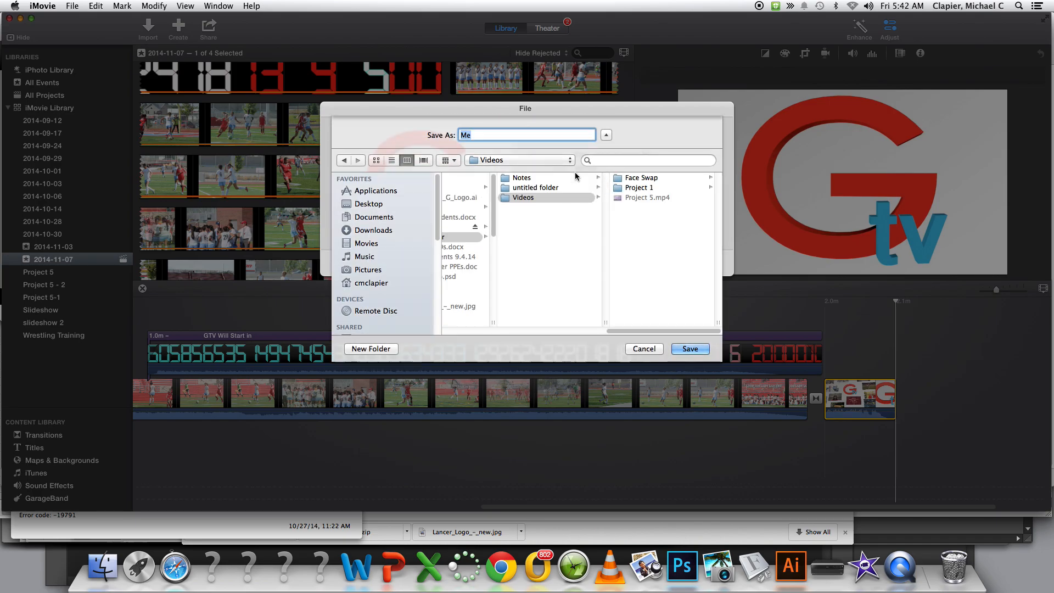
pyautogui.write('gtvintro')
pyautogui.press('BackSpace')
pyautogui.write('roby-coach')
pyautogui.click(387, 219)
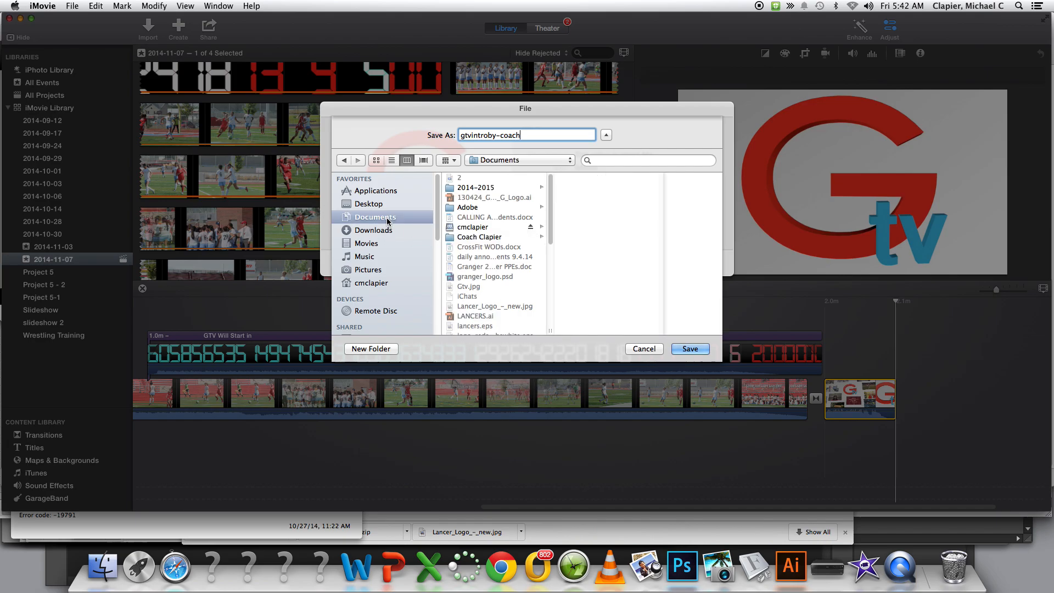
pyautogui.click(481, 242)
pyautogui.click(576, 197)
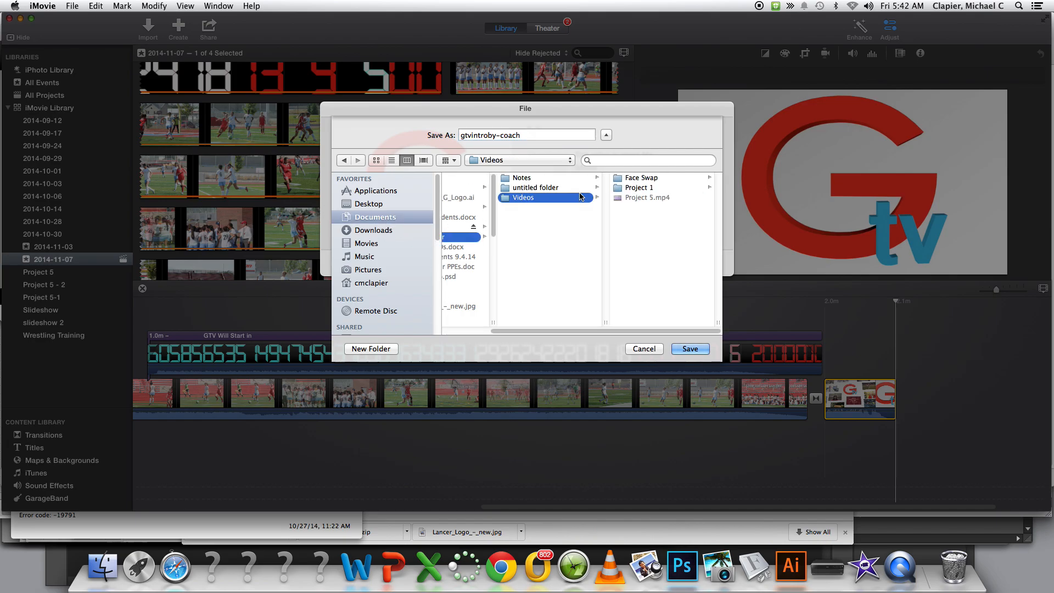
pyautogui.click(690, 349)
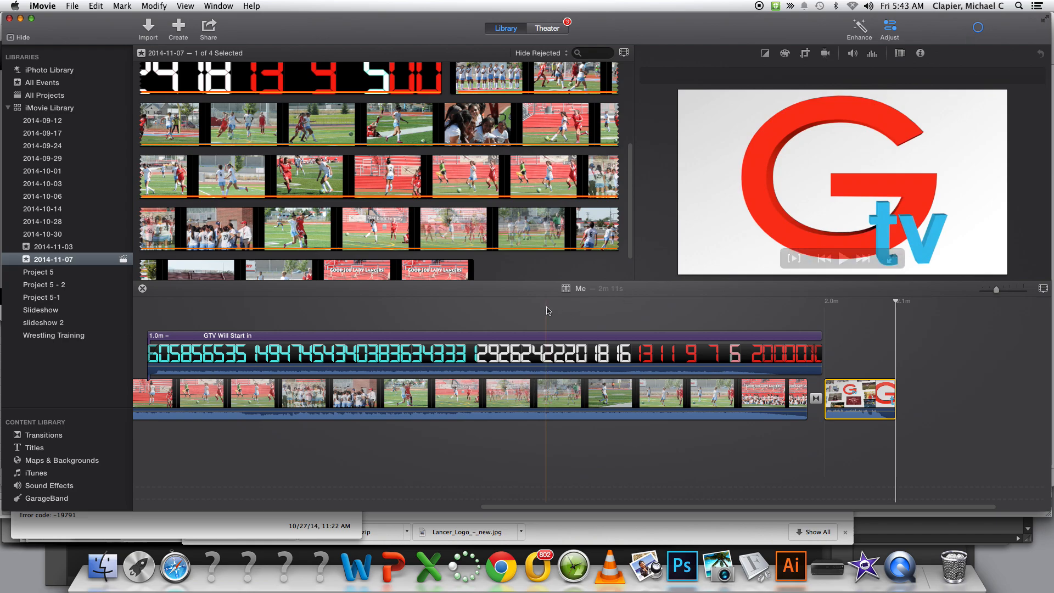
# Step: Switch to Finder and open the Show Videos folder under Public, GTV 2014-15 on the GrangerSrFilm shared computer
pyautogui.click(102, 565)
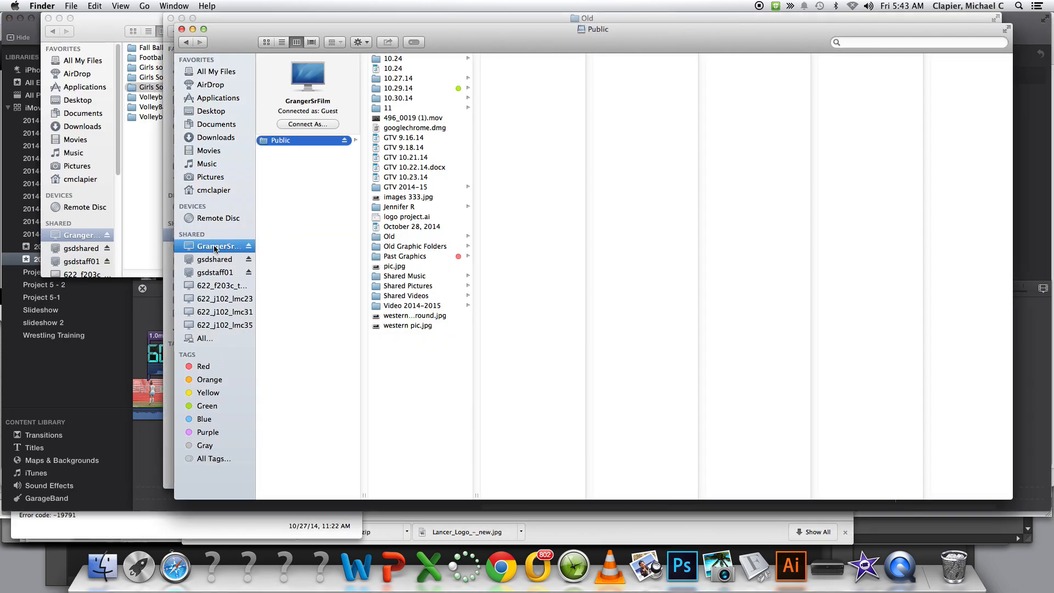
pyautogui.click(214, 246)
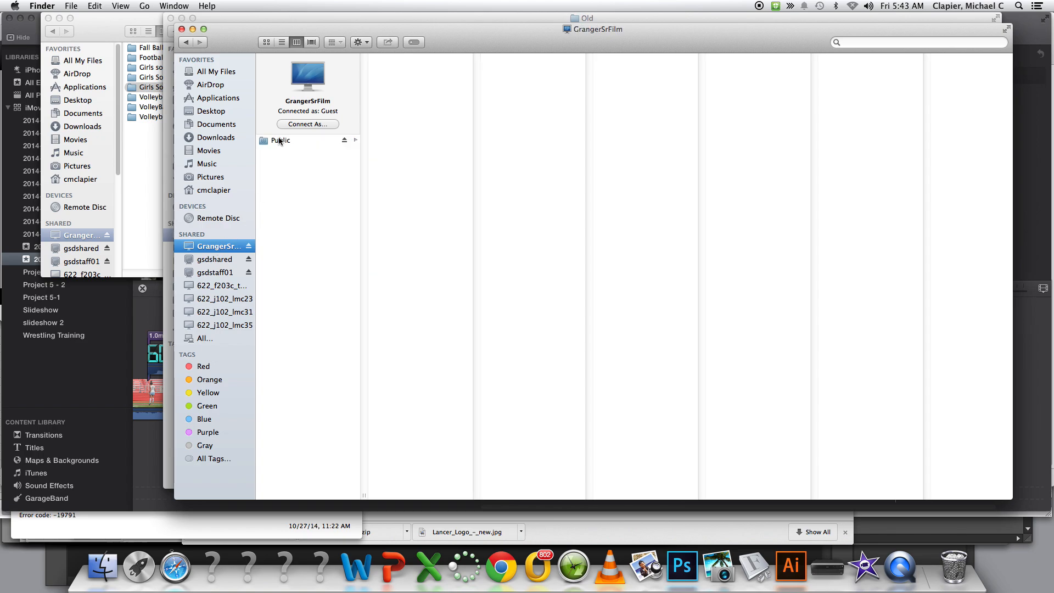
pyautogui.click(279, 140)
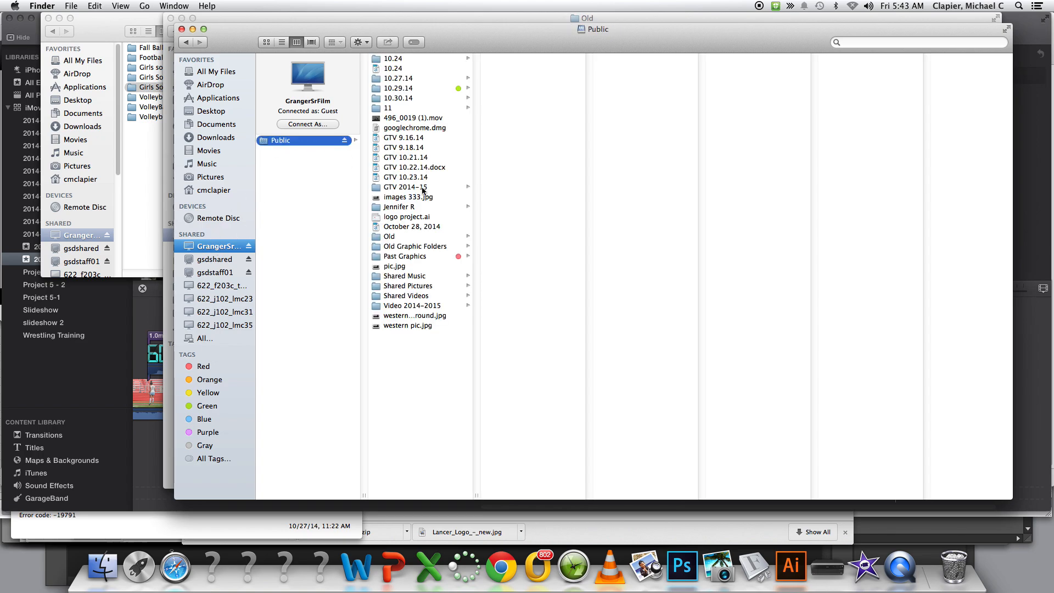
pyautogui.click(406, 187)
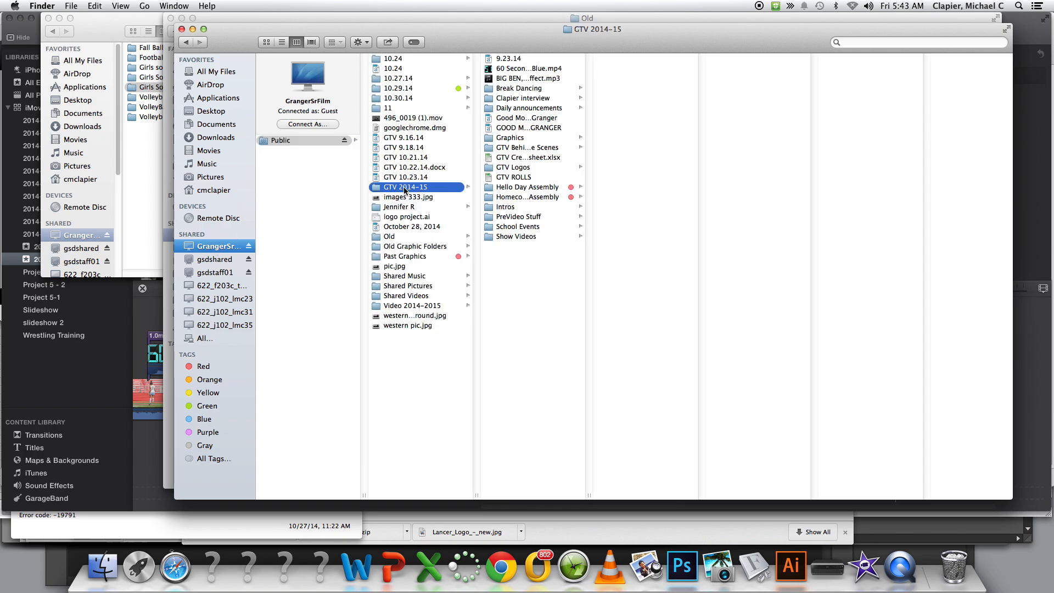
pyautogui.click(516, 237)
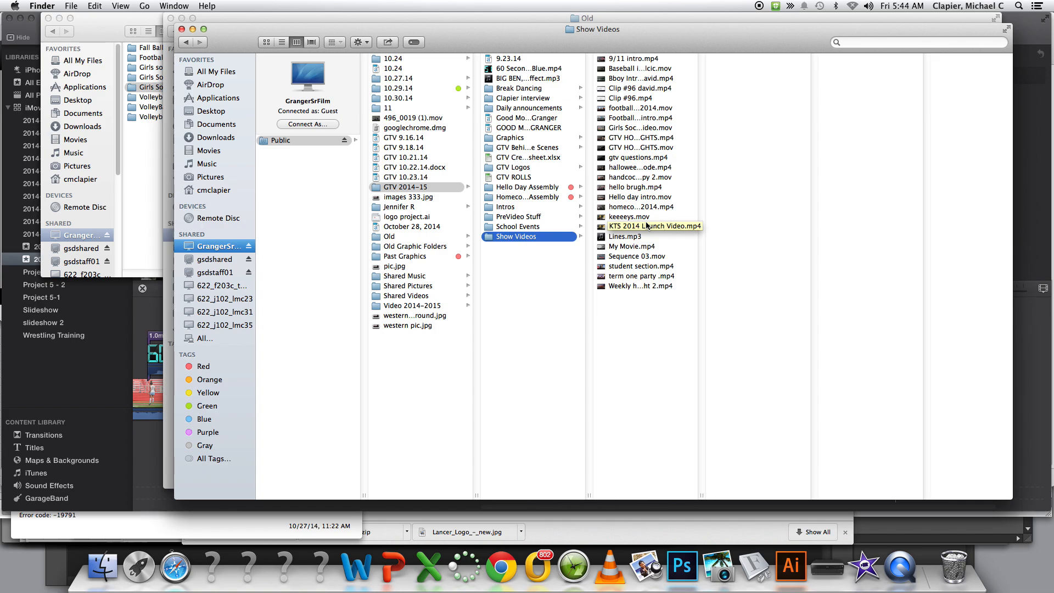
pyautogui.click(151, 314)
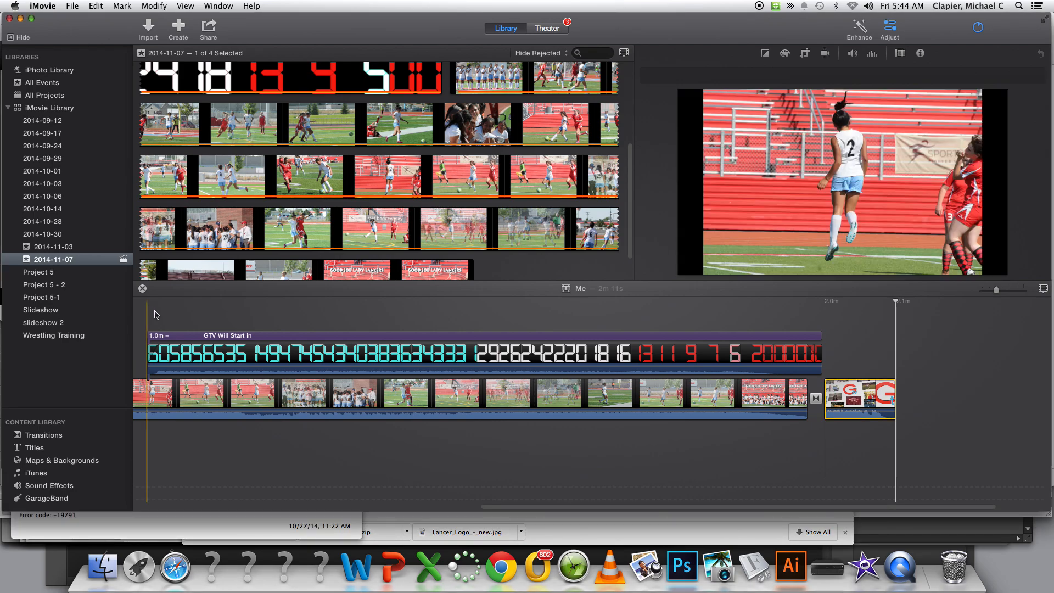
pyautogui.press('super+Tab')
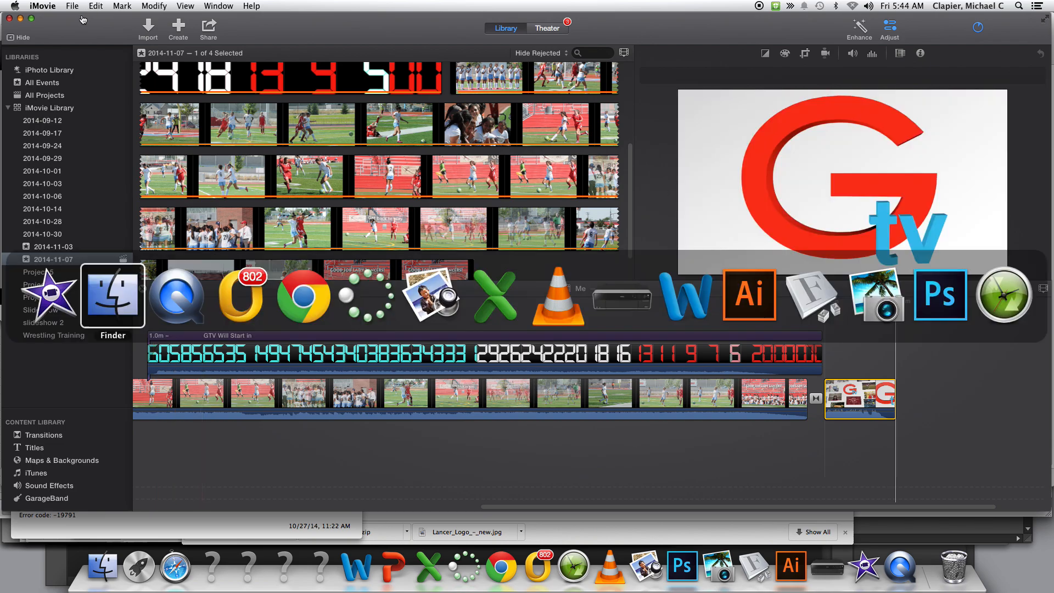
pyautogui.press('super+Tab')
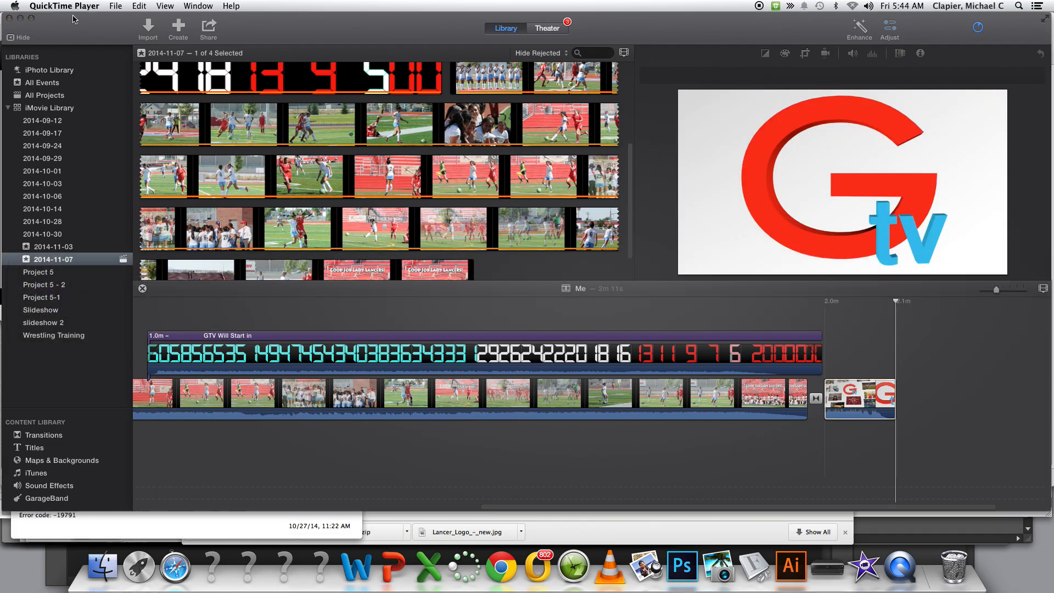